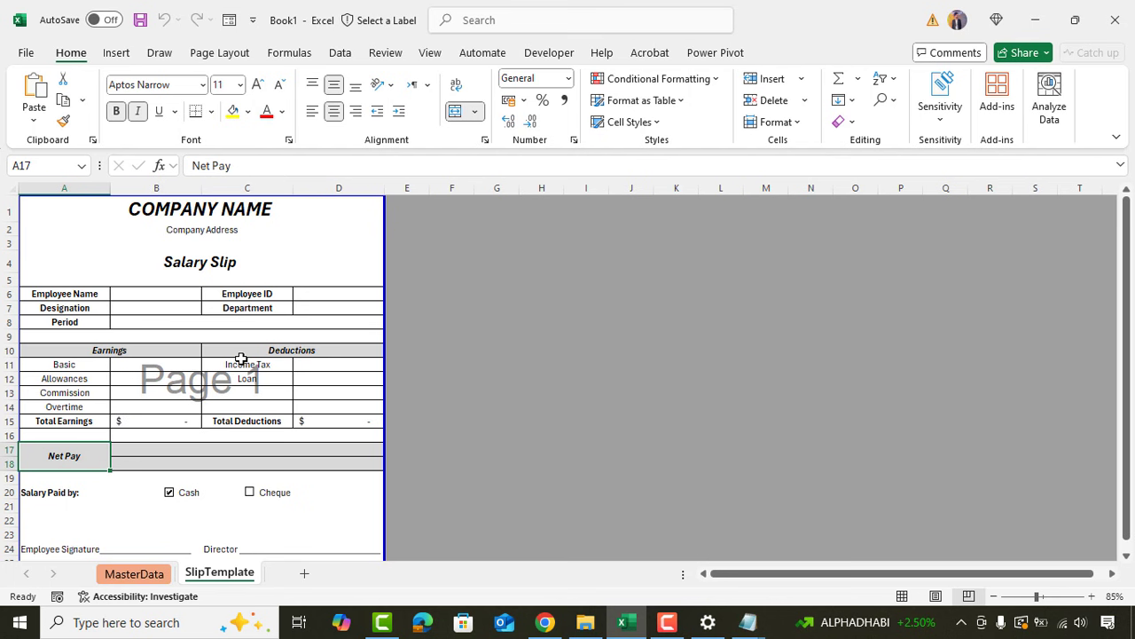
# - Generate a payslip sheet for every employee on MasterData and page through the new sheets
pyautogui.hotkey('ctrl', 'pageup')
pyautogui.click(842, 233)
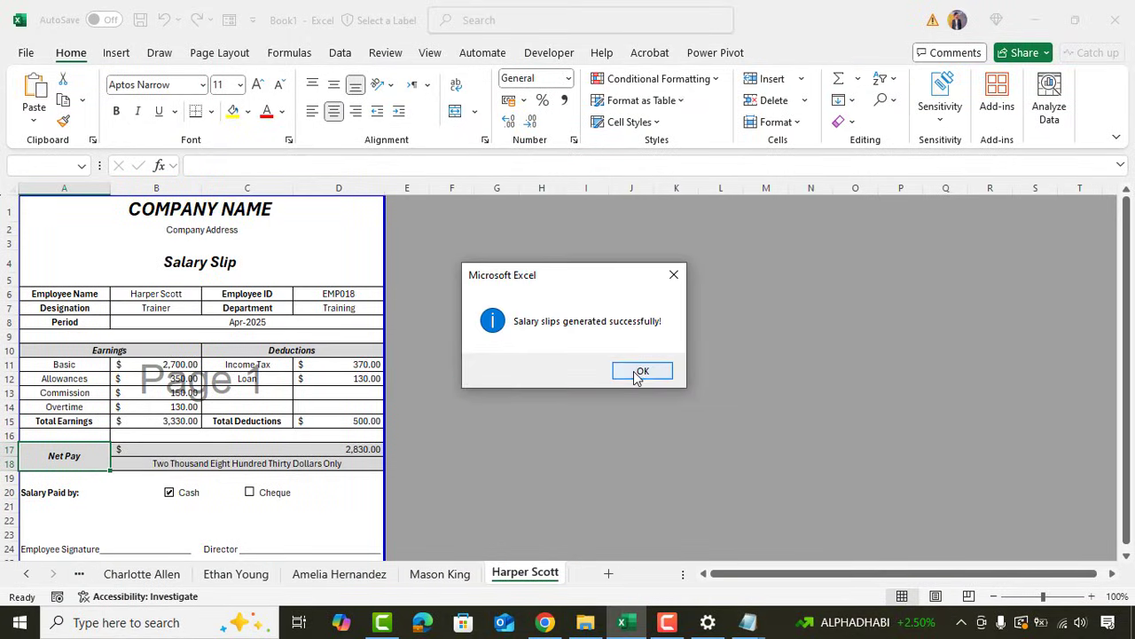
pyautogui.click(642, 371)
pyautogui.click(80, 581)
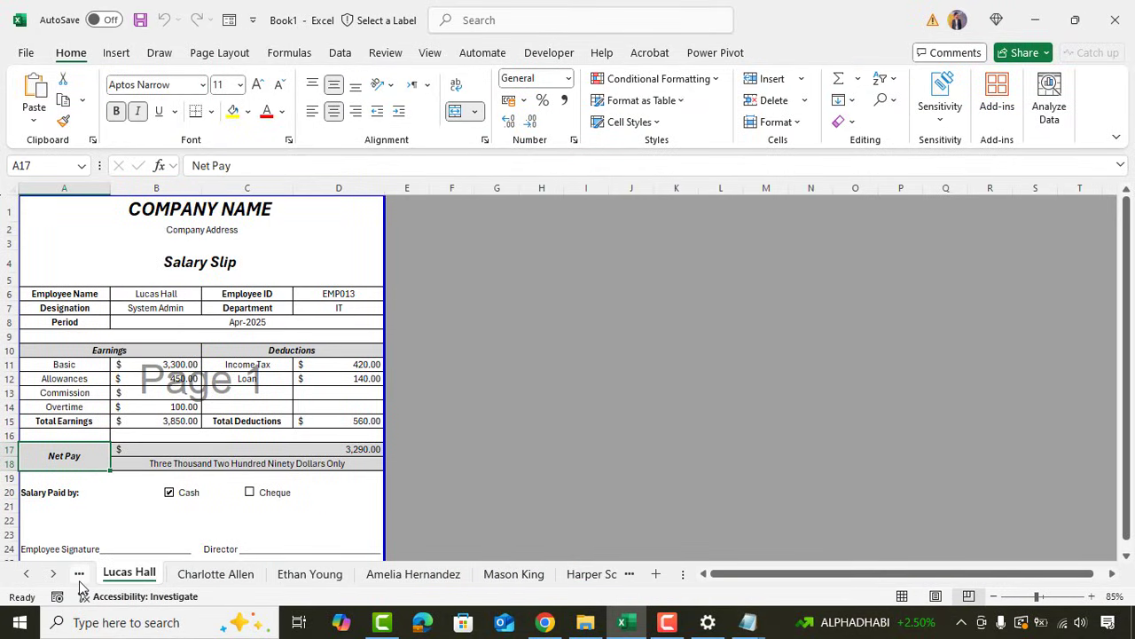
pyautogui.click(80, 581)
pyautogui.click(80, 581)
pyautogui.click(79, 581)
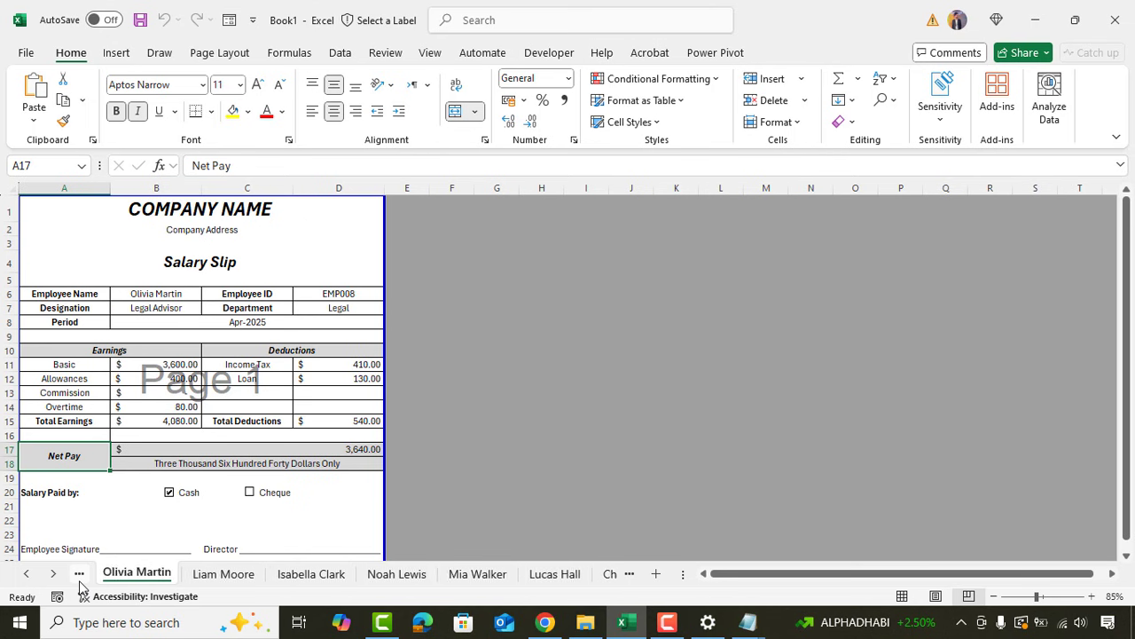
pyautogui.click(79, 581)
# - Export the payslips to PDF, then delete all generated payslip sheets
pyautogui.click(923, 226)
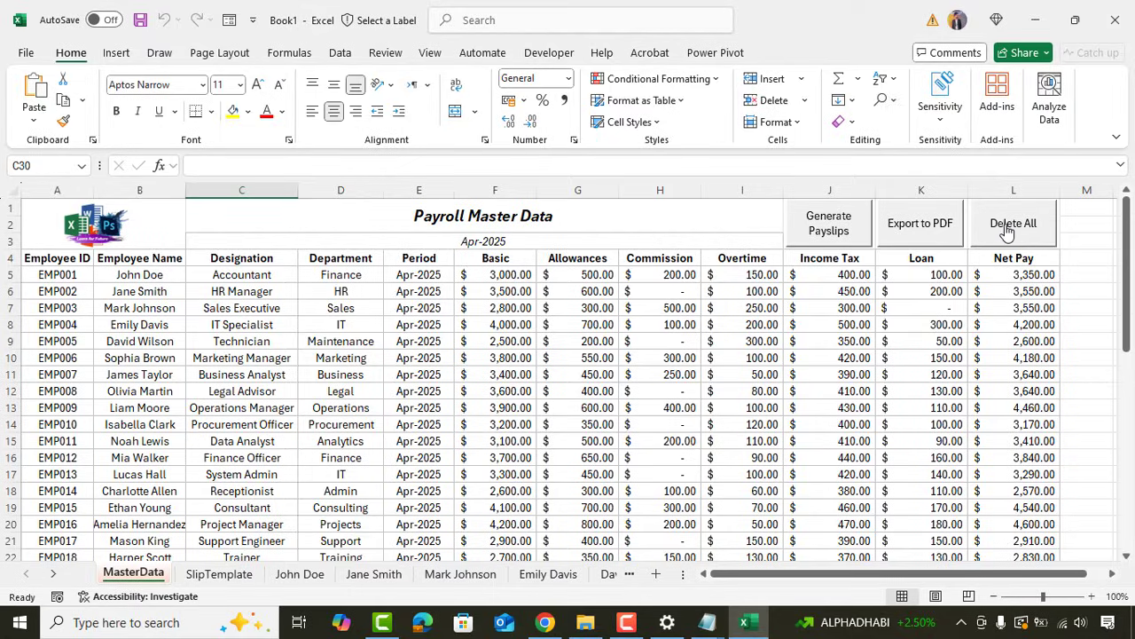
pyautogui.click(1011, 223)
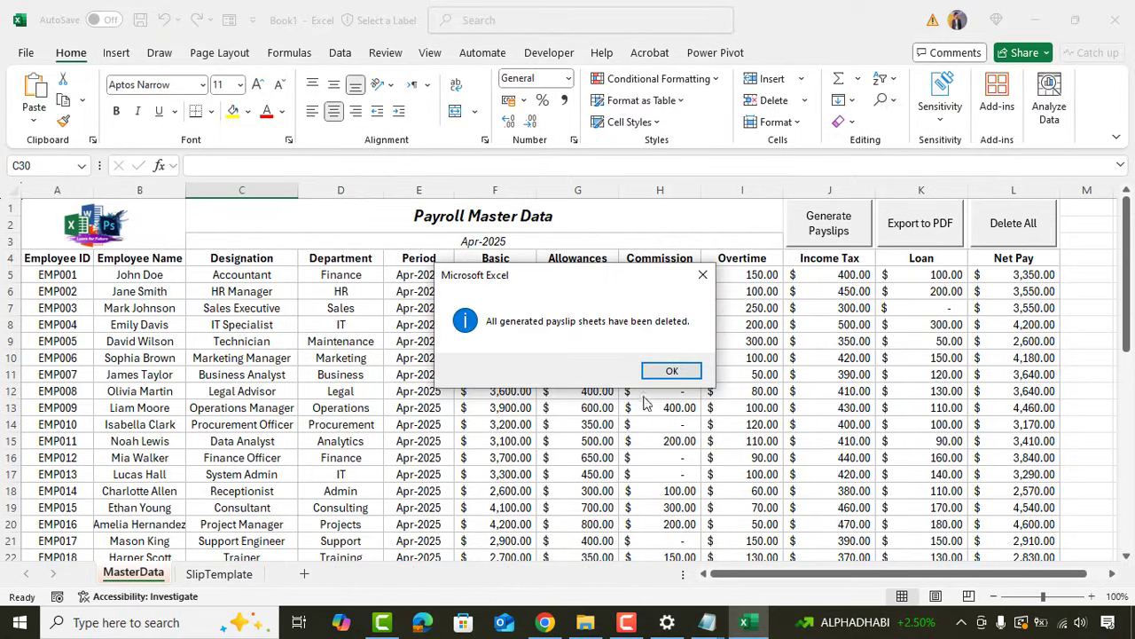
pyautogui.click(670, 371)
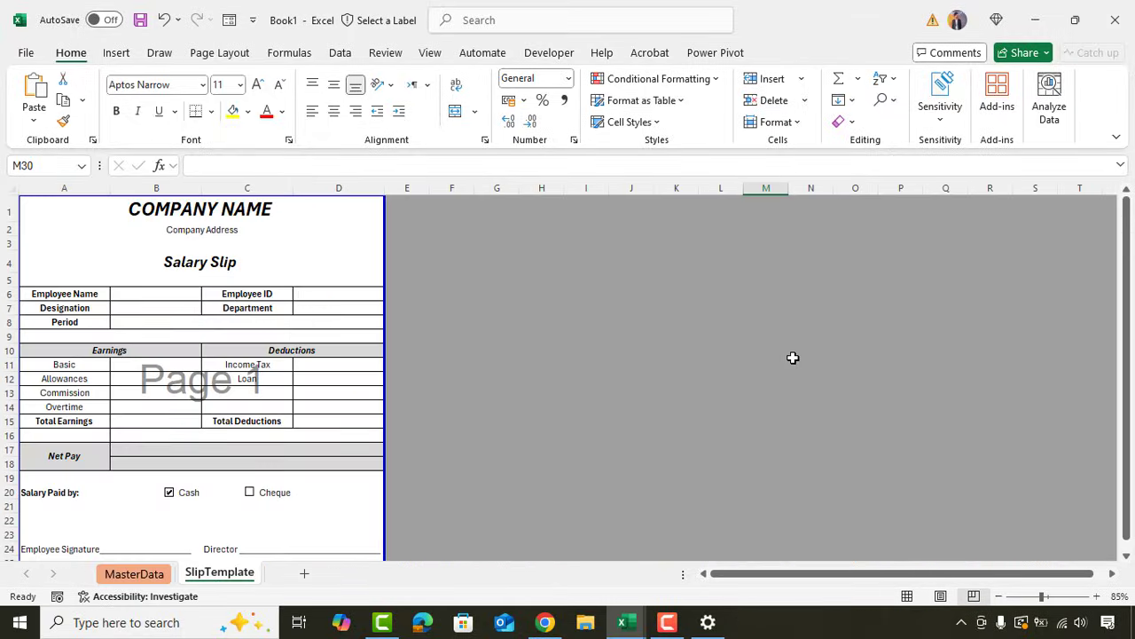
pyautogui.hotkey('ctrl', 'p')
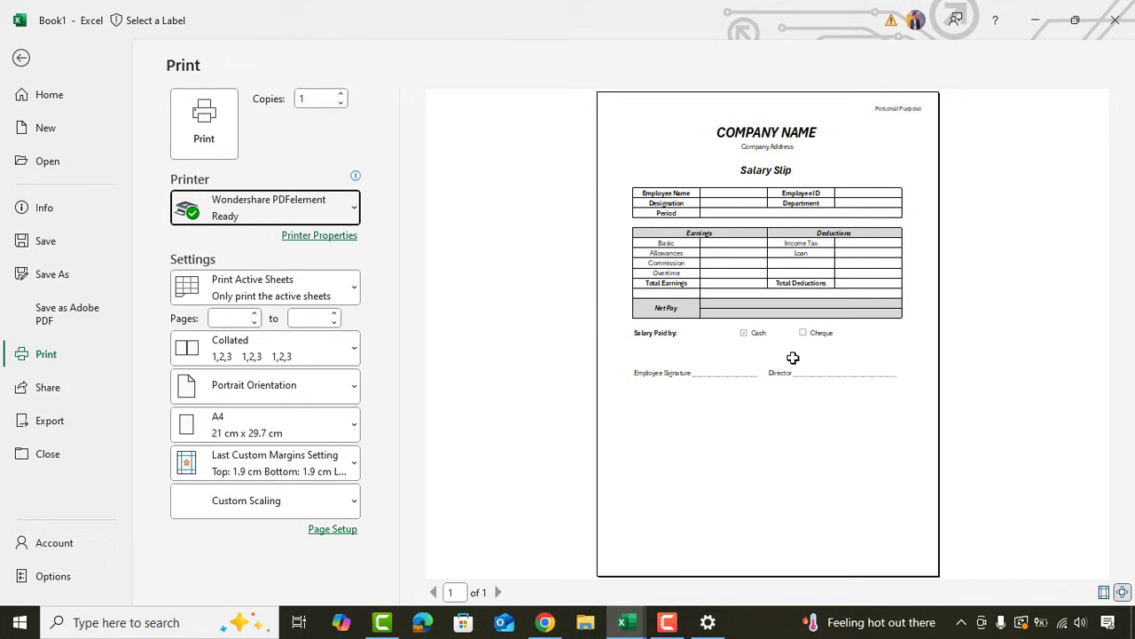
pyautogui.click(21, 59)
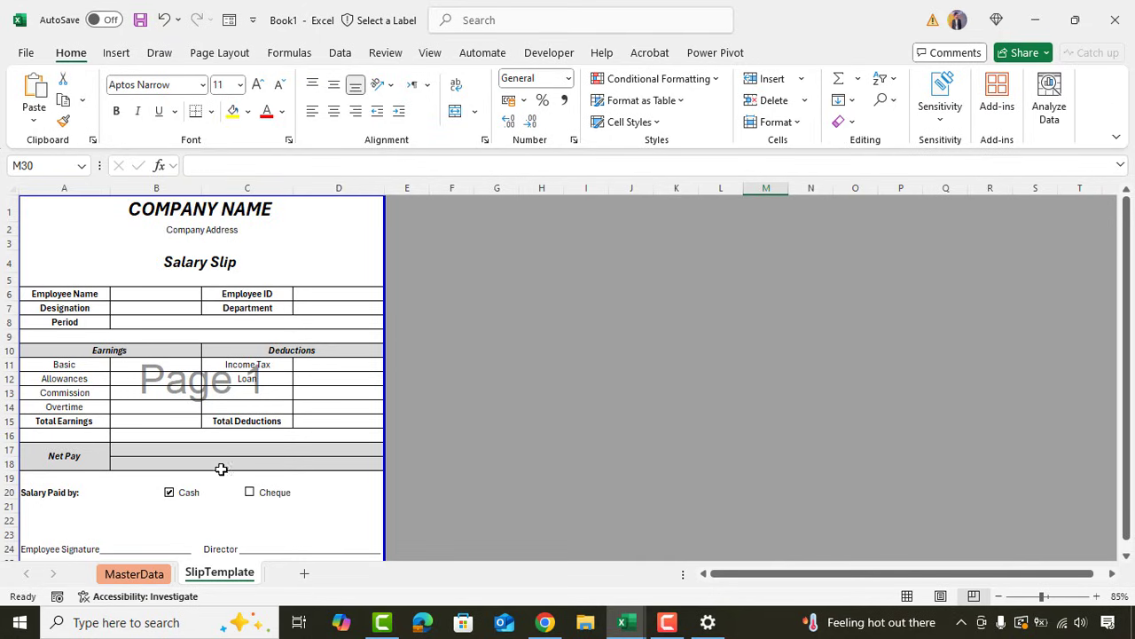
pyautogui.click(133, 420)
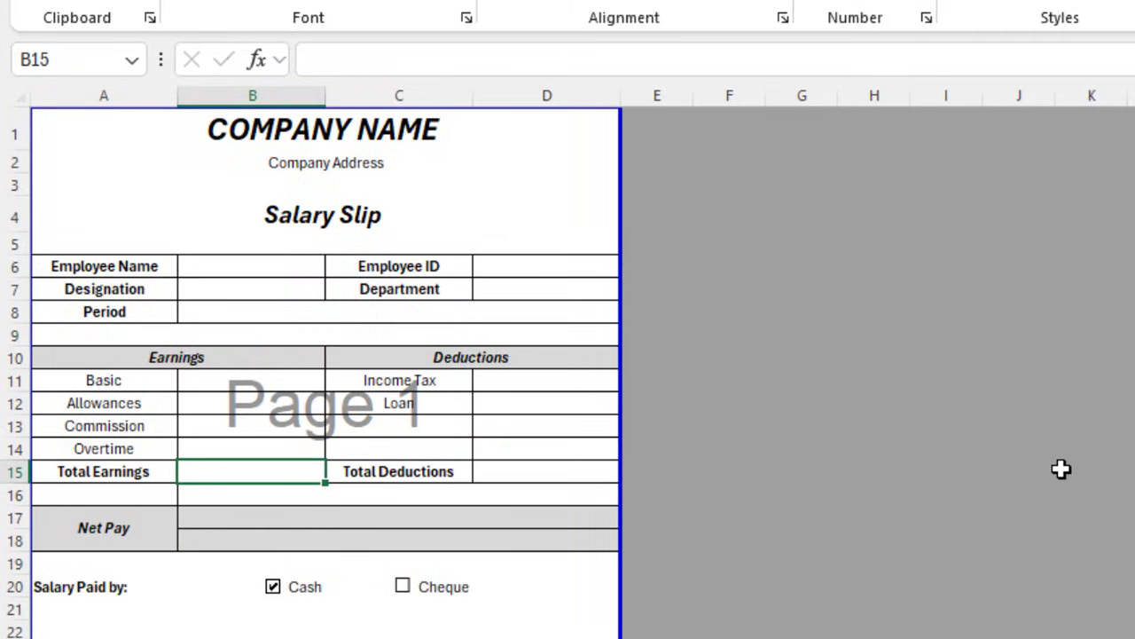
# - Enter SUM formulas: B11:B14 in Total Earnings (B15) and D11:D14 in Total Deductions (D15)
pyautogui.hotkey('alt', '=')
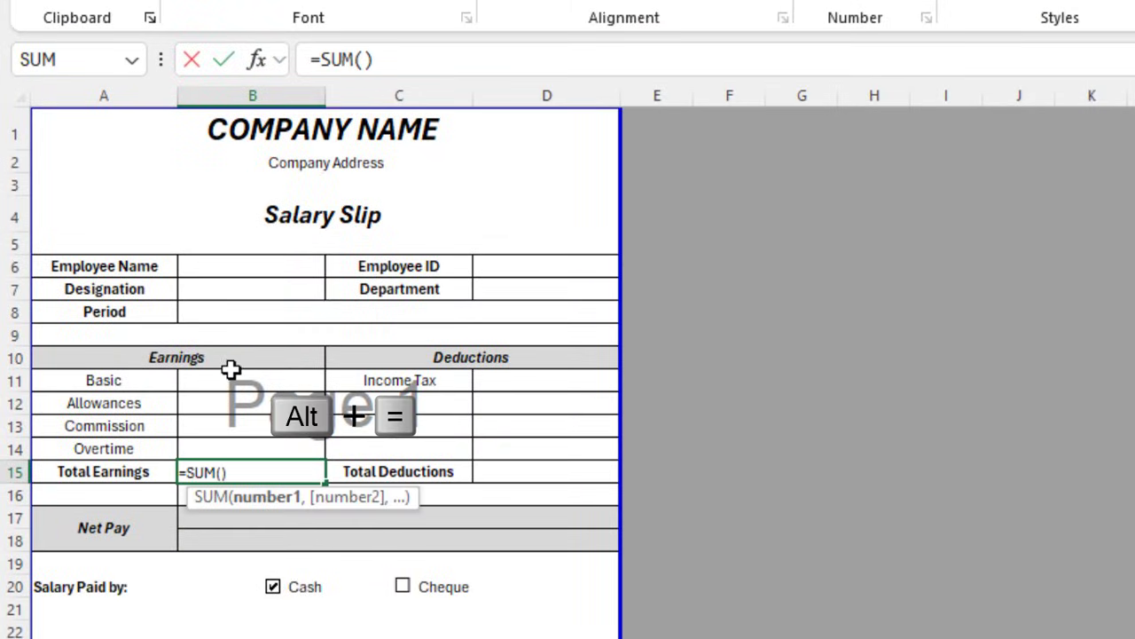
pyautogui.moveTo(223, 377); pyautogui.dragTo(224, 446)
pyautogui.press('Return')
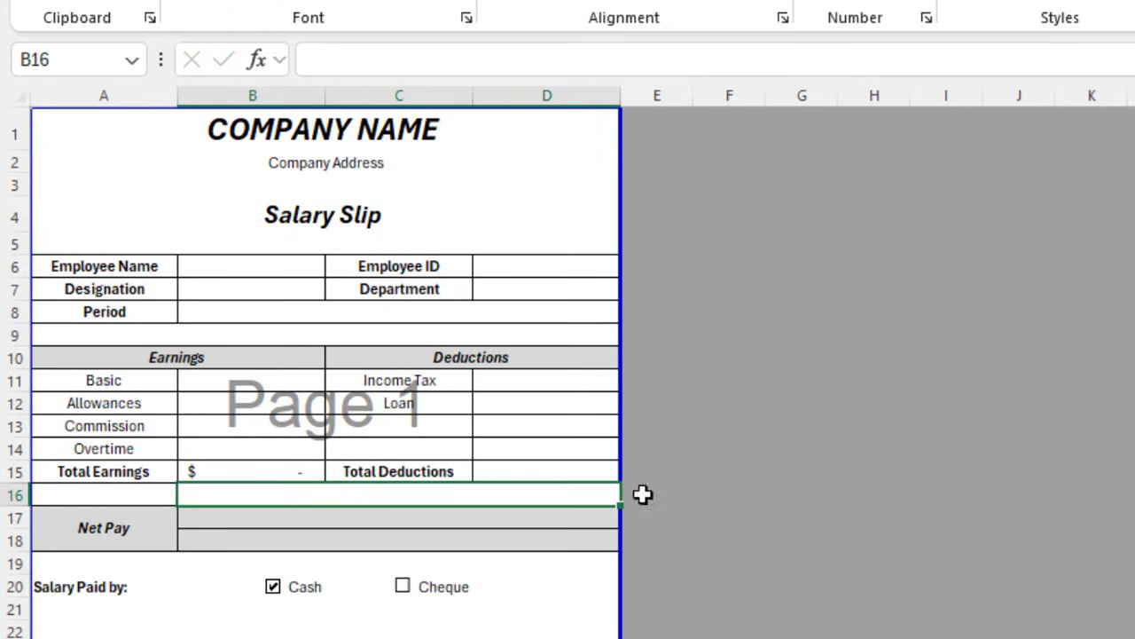
pyautogui.click(570, 472)
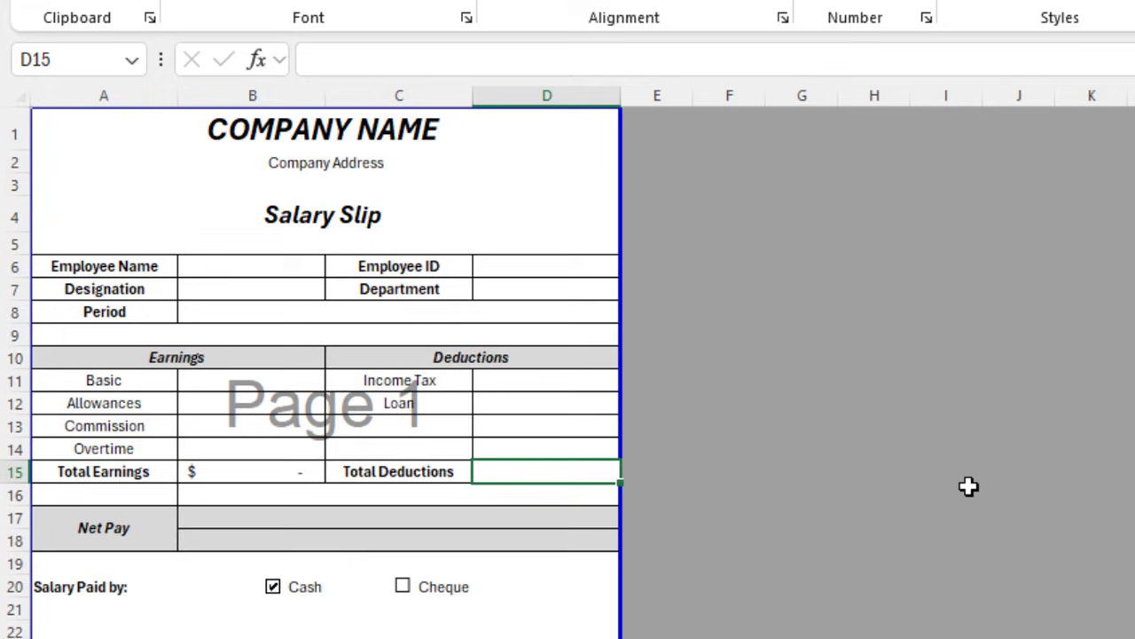
pyautogui.hotkey('alt', '=')
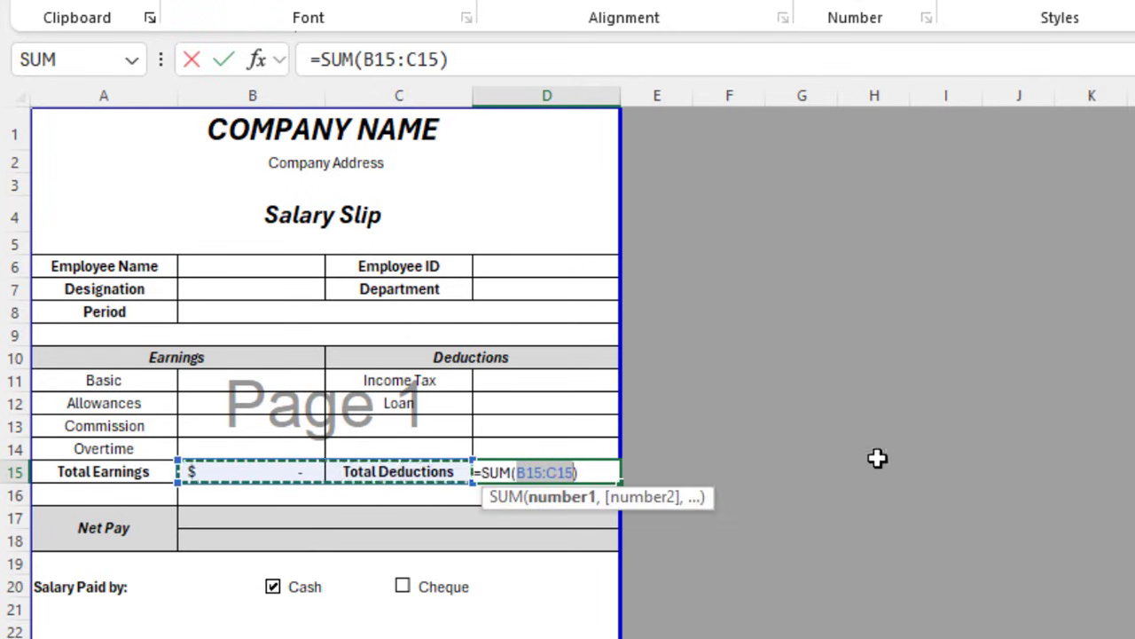
pyautogui.moveTo(528, 383); pyautogui.dragTo(523, 444)
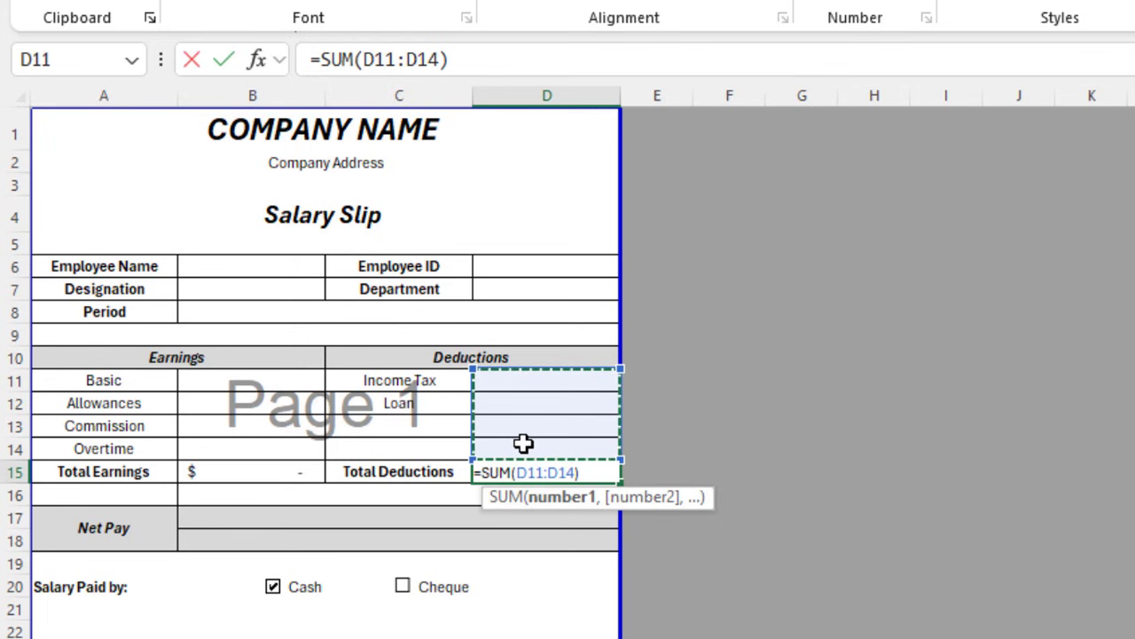
pyautogui.press('Return')
# - Check the Total Deductions and Total Earnings formulas
pyautogui.doubleClick(329, 420)
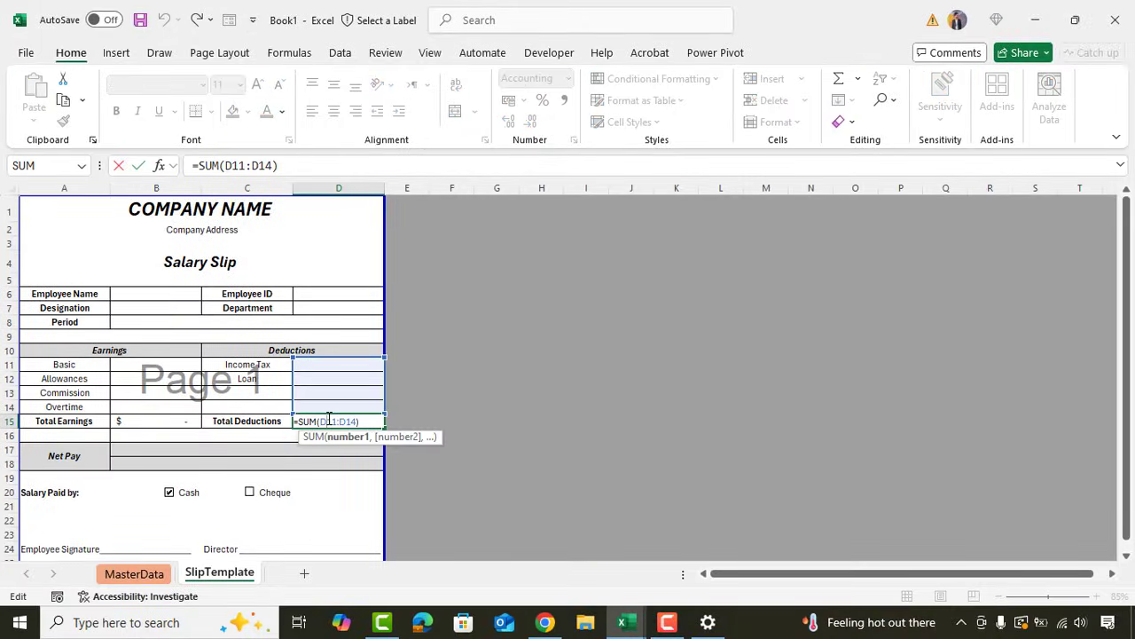
pyautogui.click(183, 421)
pyautogui.doubleClick(182, 420)
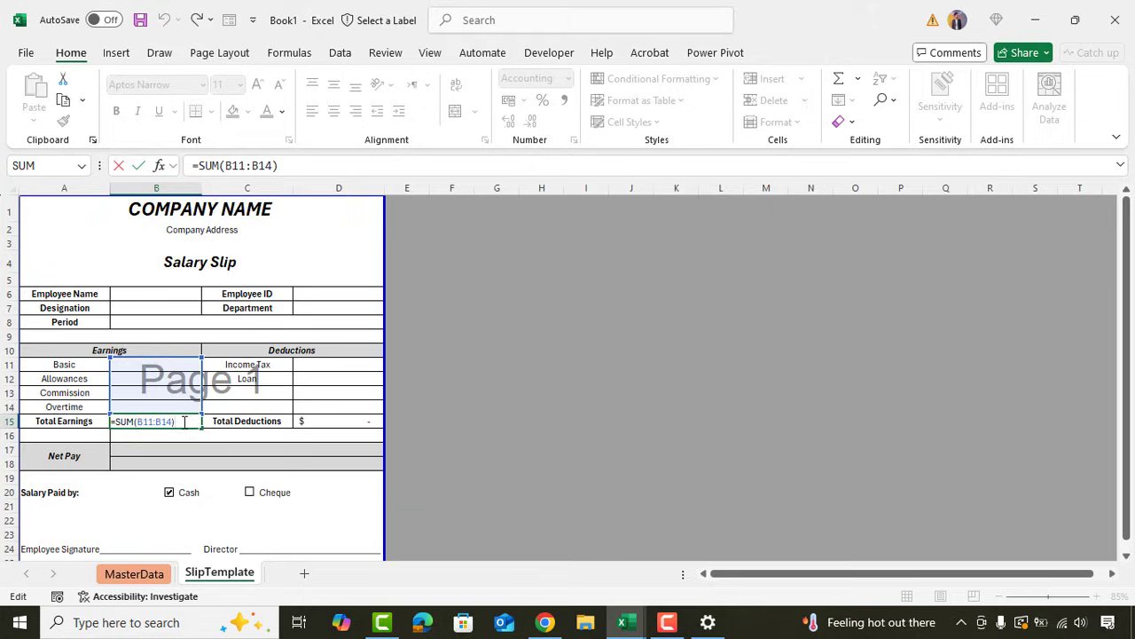
pyautogui.press('Return')
pyautogui.click(235, 465)
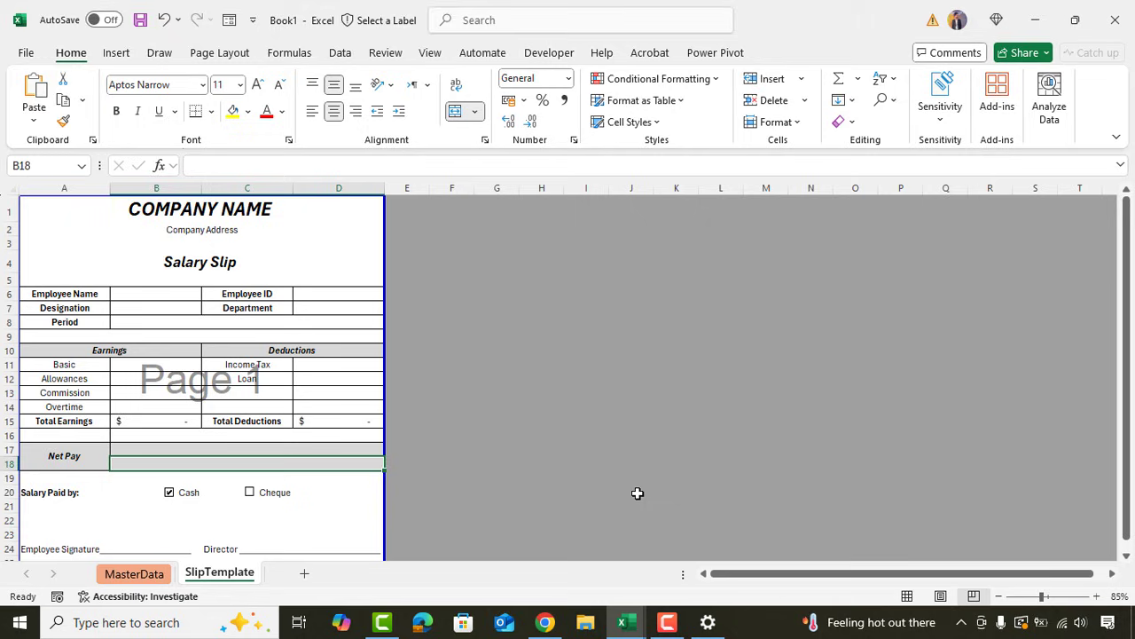
# - Copy the NumberToWords code from the Notepad notes into a new VBA module, Module1
pyautogui.moveTo(748, 622)
pyautogui.click(417, 541)
pyautogui.scroll(-6, 328, 342)
pyautogui.scroll(5, 328, 342)
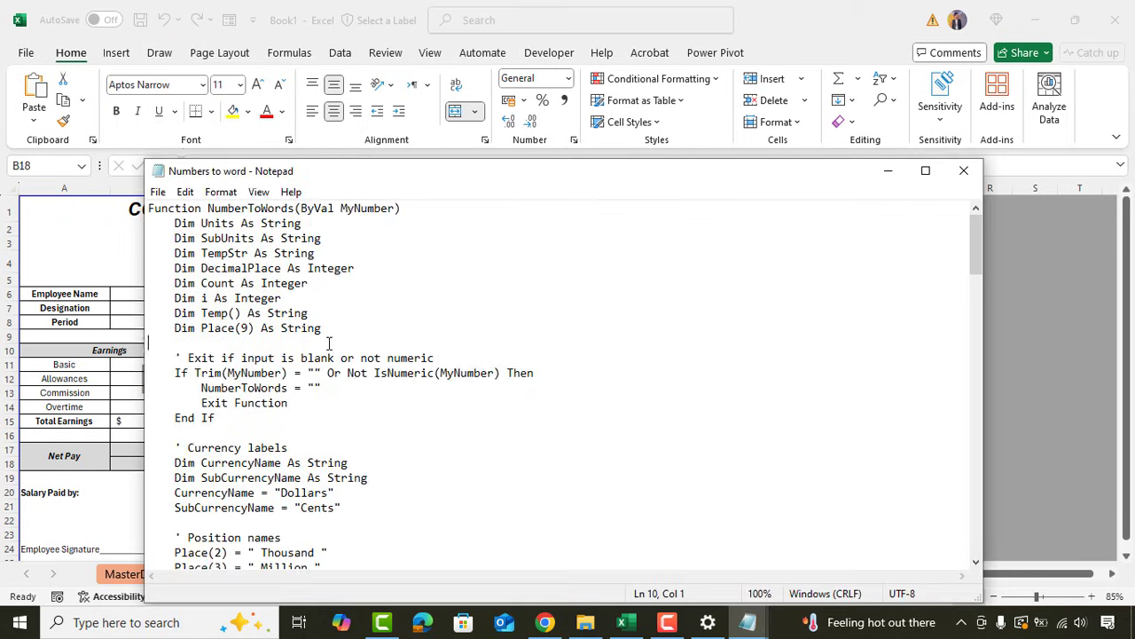
pyautogui.hotkey('ctrl', 'a')
pyautogui.click(779, 51)
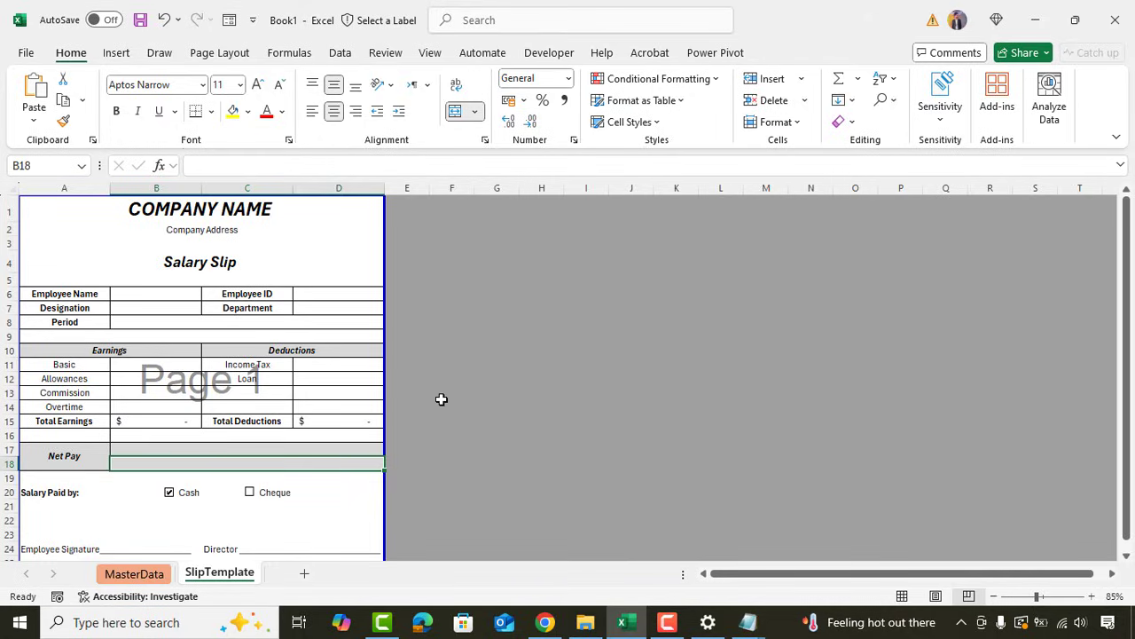
pyautogui.hotkey('alt', 'F11')
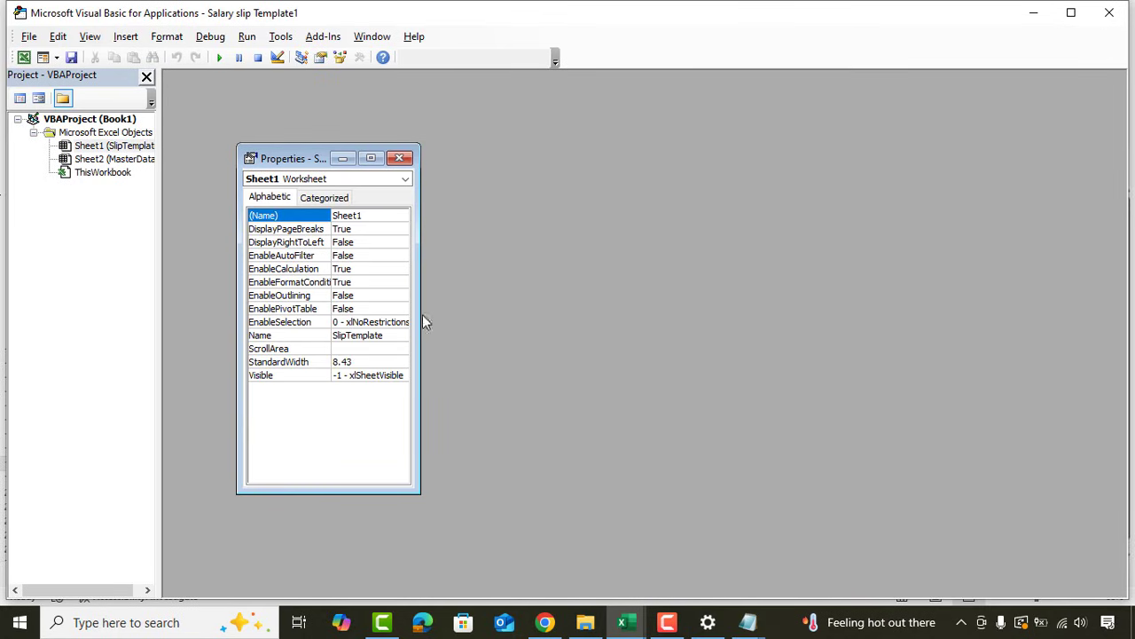
pyautogui.click(129, 40)
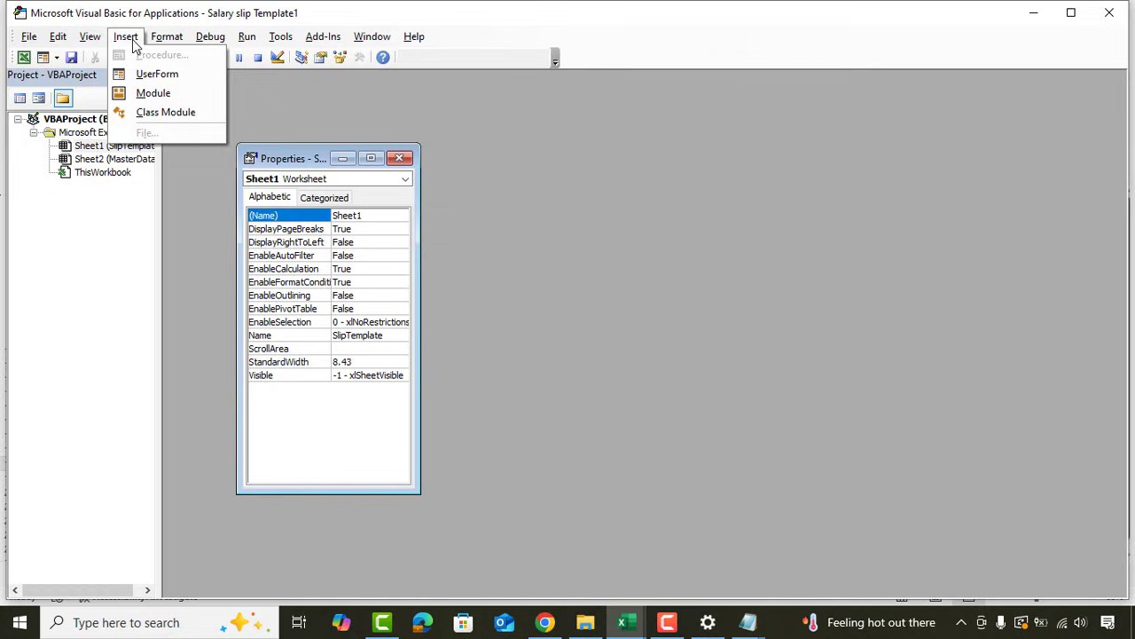
pyautogui.click(154, 94)
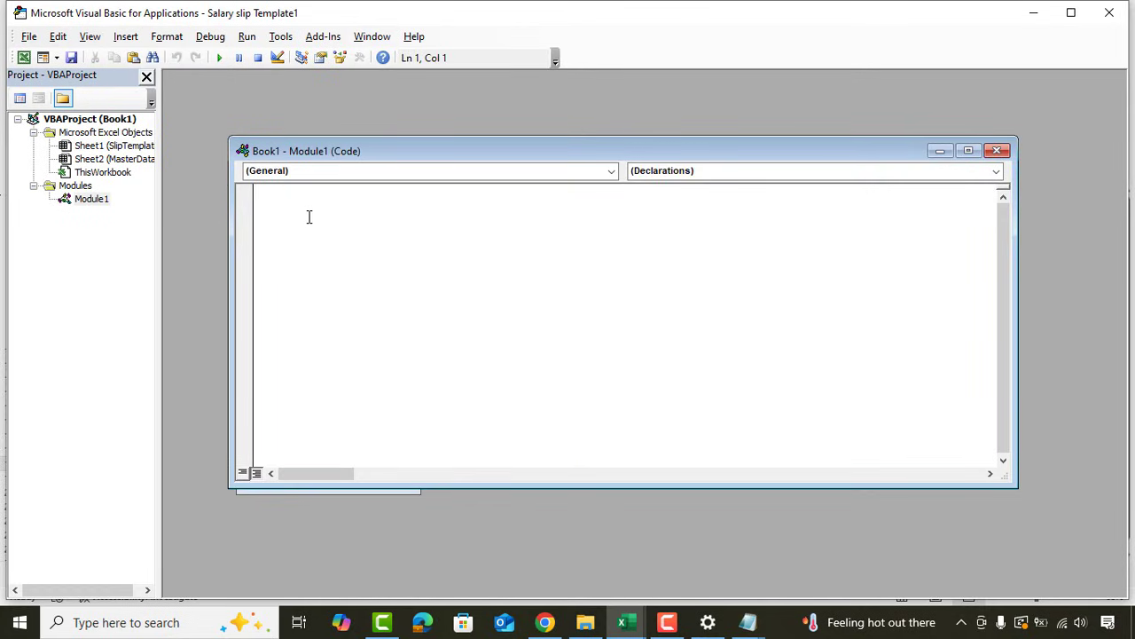
pyautogui.hotkey('ctrl', 'v')
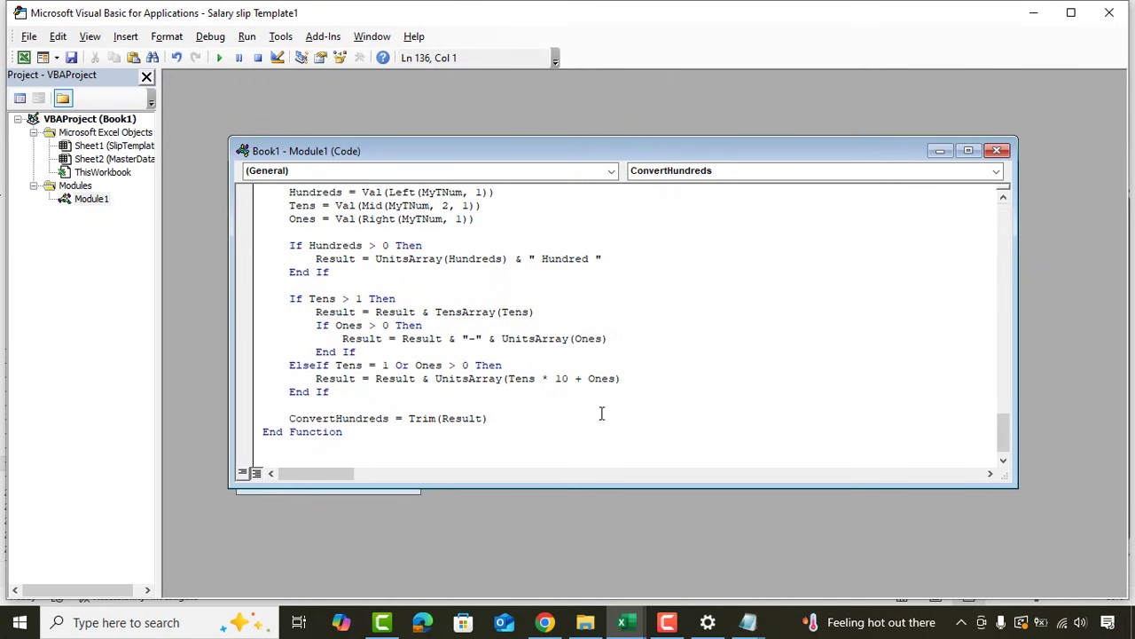
pyautogui.click(1109, 12)
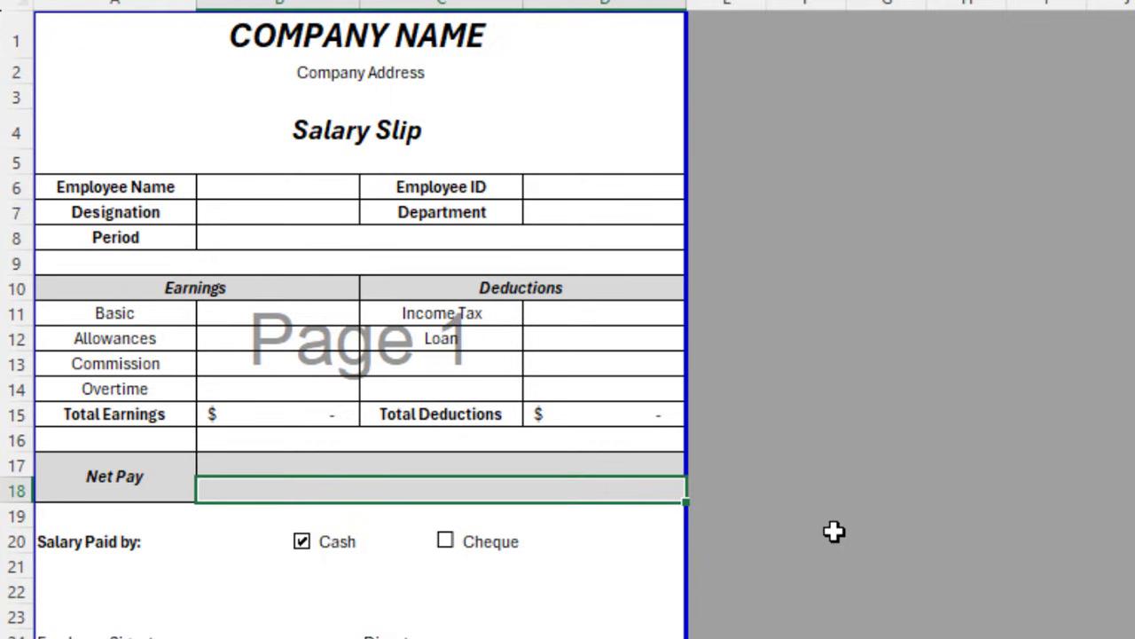
# - Enter a NumberToWords formula on Net Pay amount B17 in the Net Pay words cell
pyautogui.write('=num')
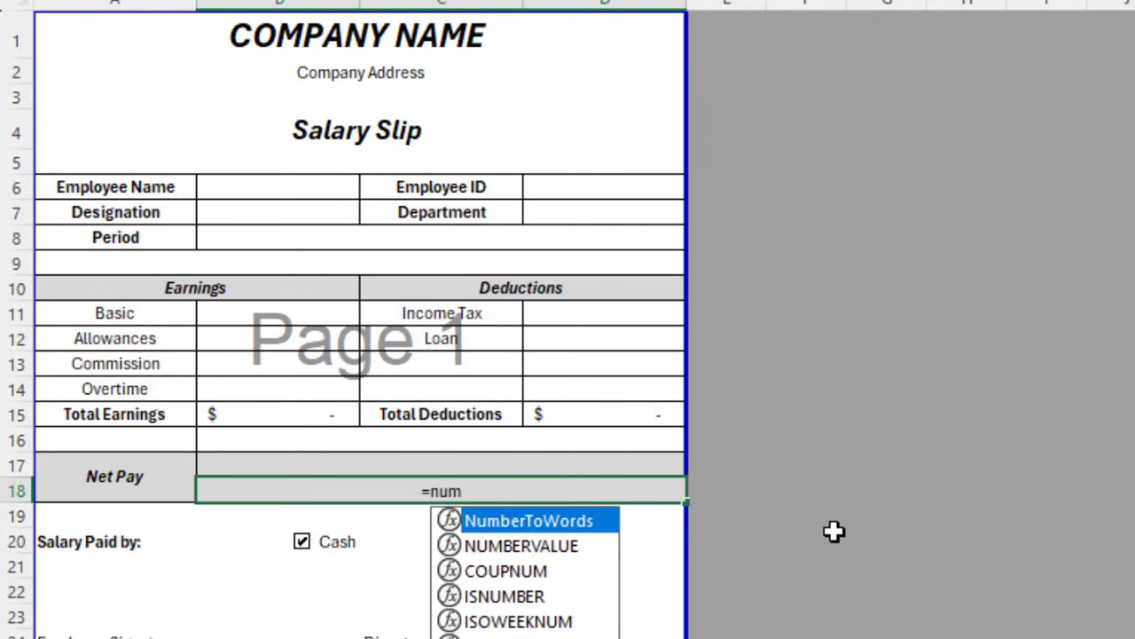
pyautogui.doubleClick(550, 523)
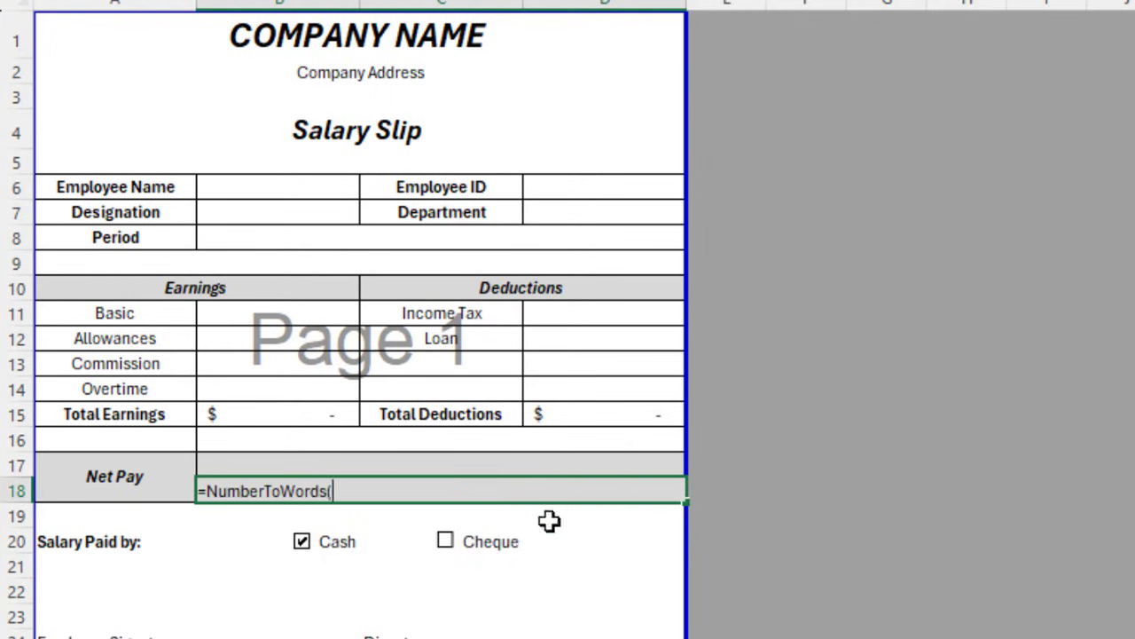
pyautogui.click(355, 460)
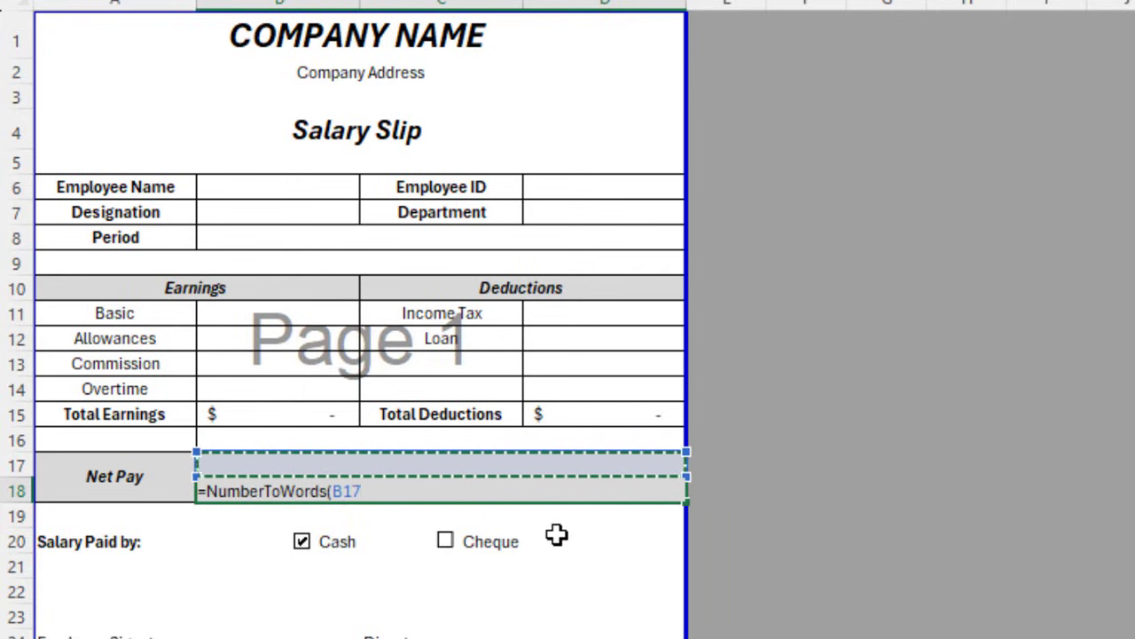
pyautogui.write(')')
pyautogui.press('Return')
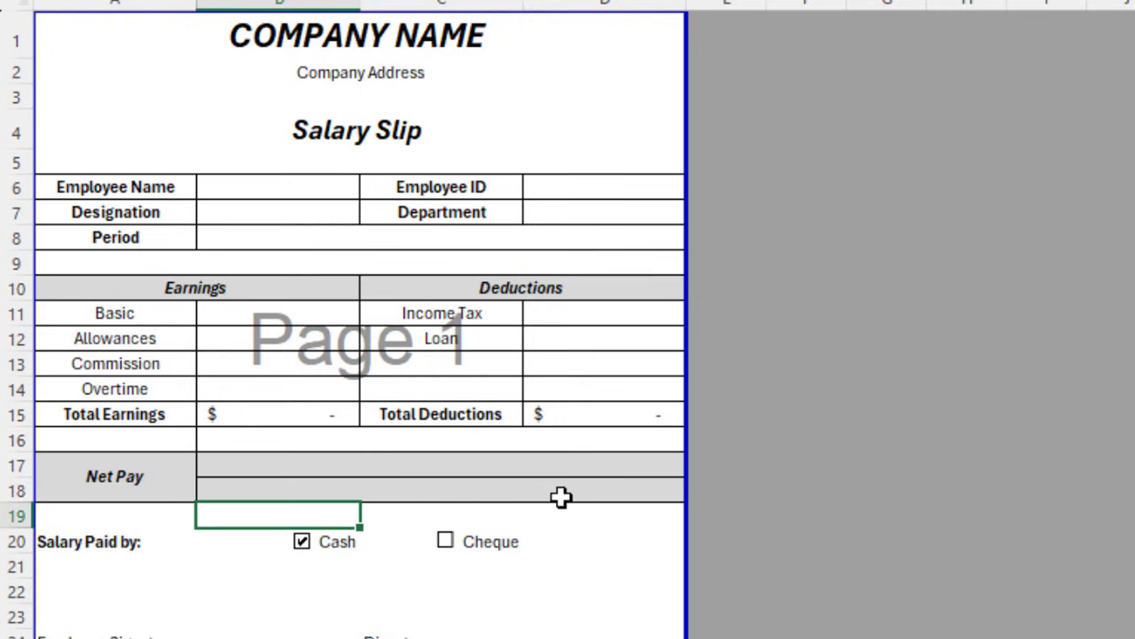
# - Test the words conversion by entering 1,000 as the Net Pay amount
pyautogui.press('Up')
pyautogui.press('Up')
pyautogui.write('1,000')
pyautogui.press('Return')
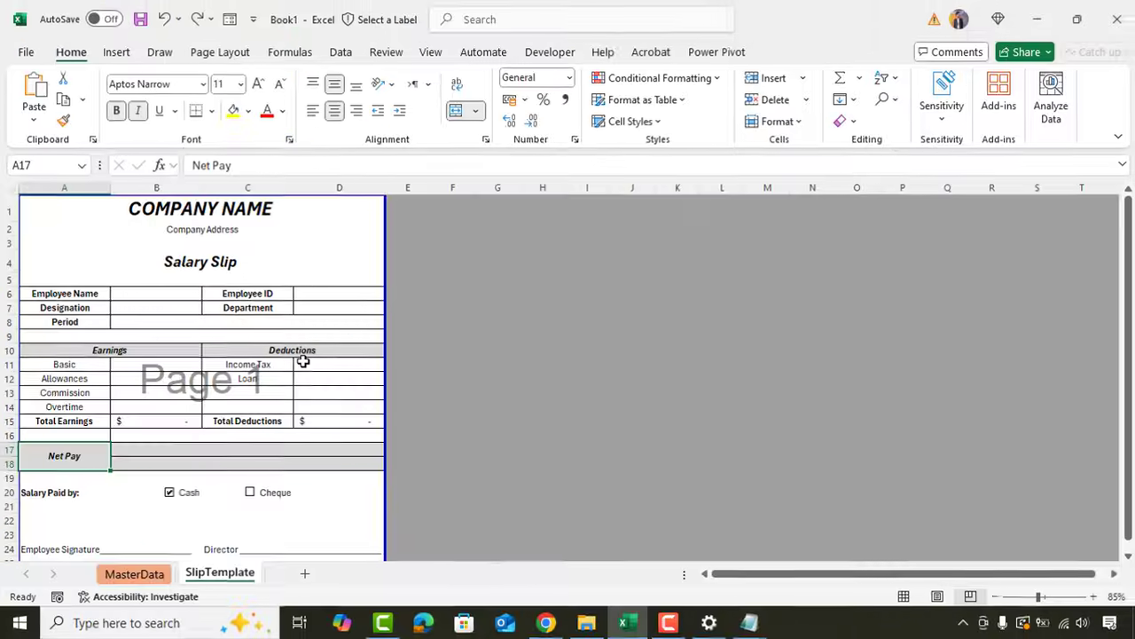
# - Go to the MasterData sheet and select the Employee ID header cell
pyautogui.click(146, 575)
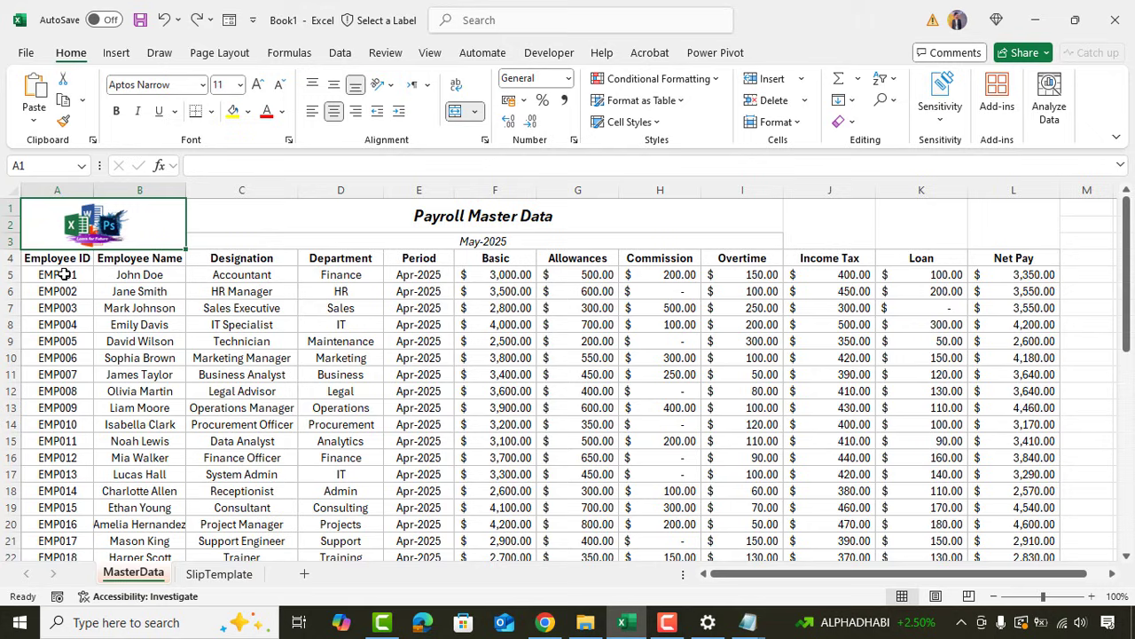
pyautogui.moveTo(66, 275)
pyautogui.mouseDown()
pyautogui.moveTo(48, 565)
pyautogui.moveTo(51, 532)
pyautogui.mouseUp()
pyautogui.scroll(1, 79, 337)
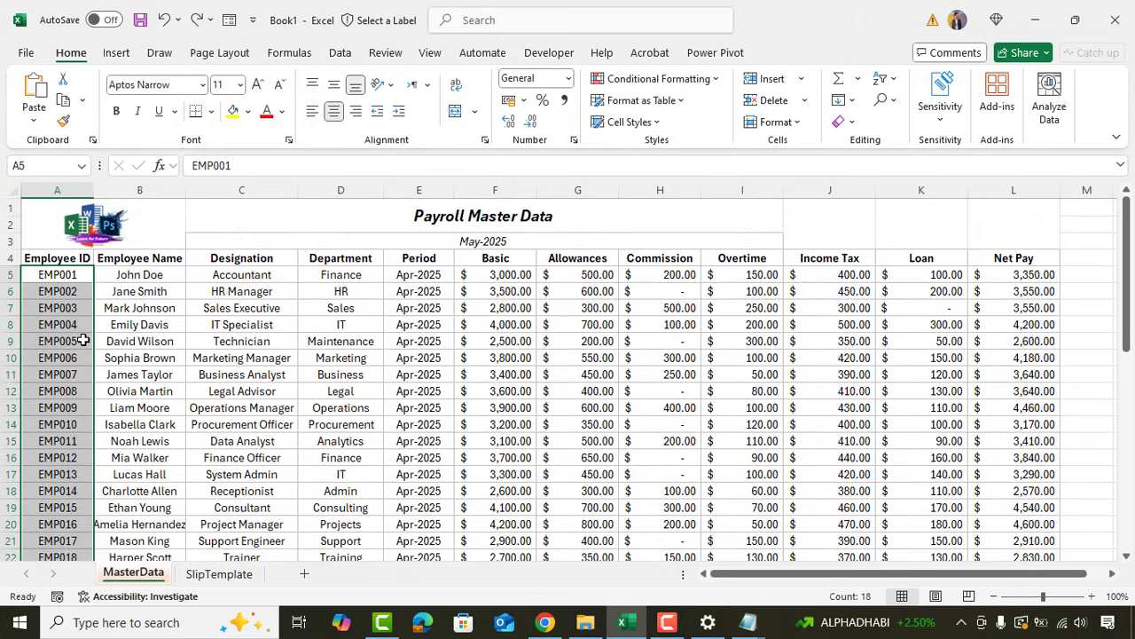
pyautogui.click(54, 258)
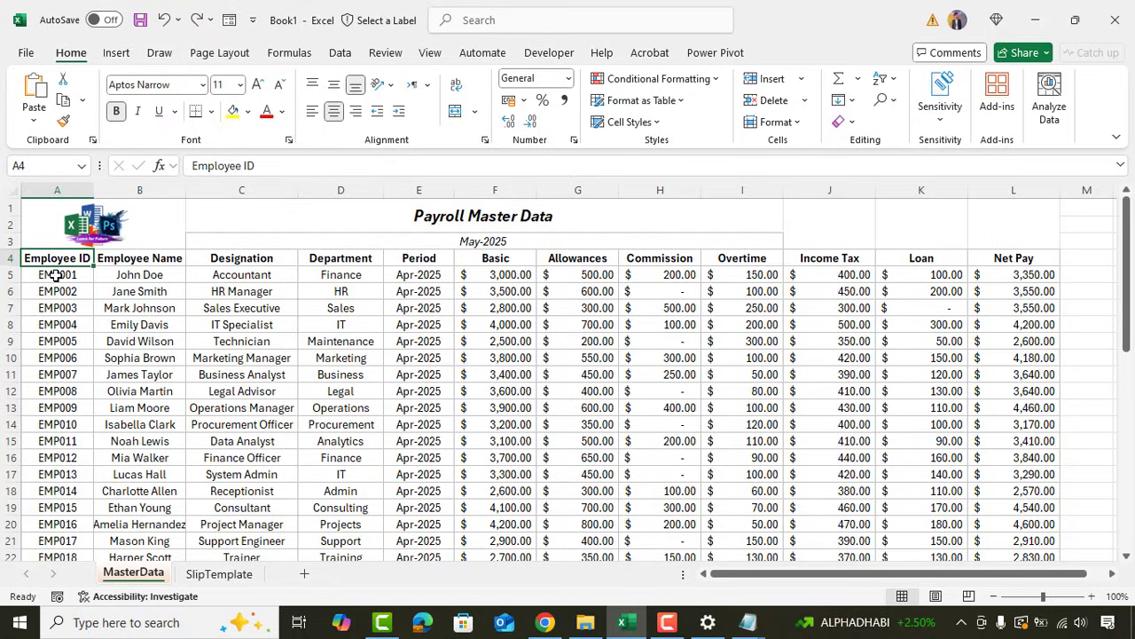
# - Copy the GenerateSalarySlips code from Notepad into a new VBA module, Module2
pyautogui.moveTo(748, 622)
pyautogui.click(691, 554)
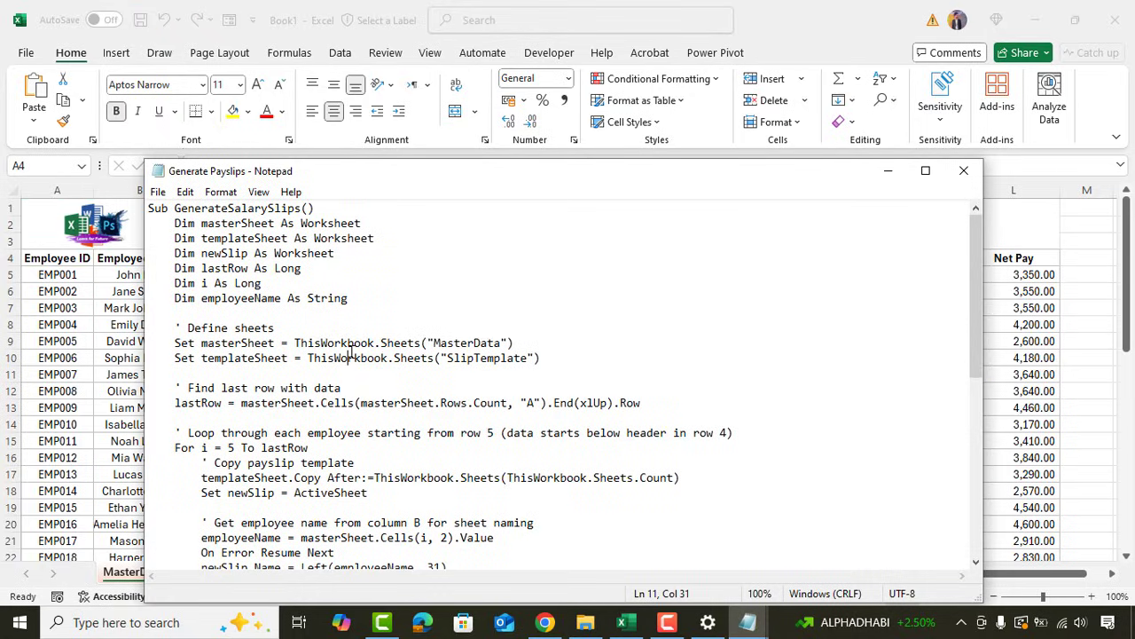
pyautogui.hotkey('ctrl', 'a')
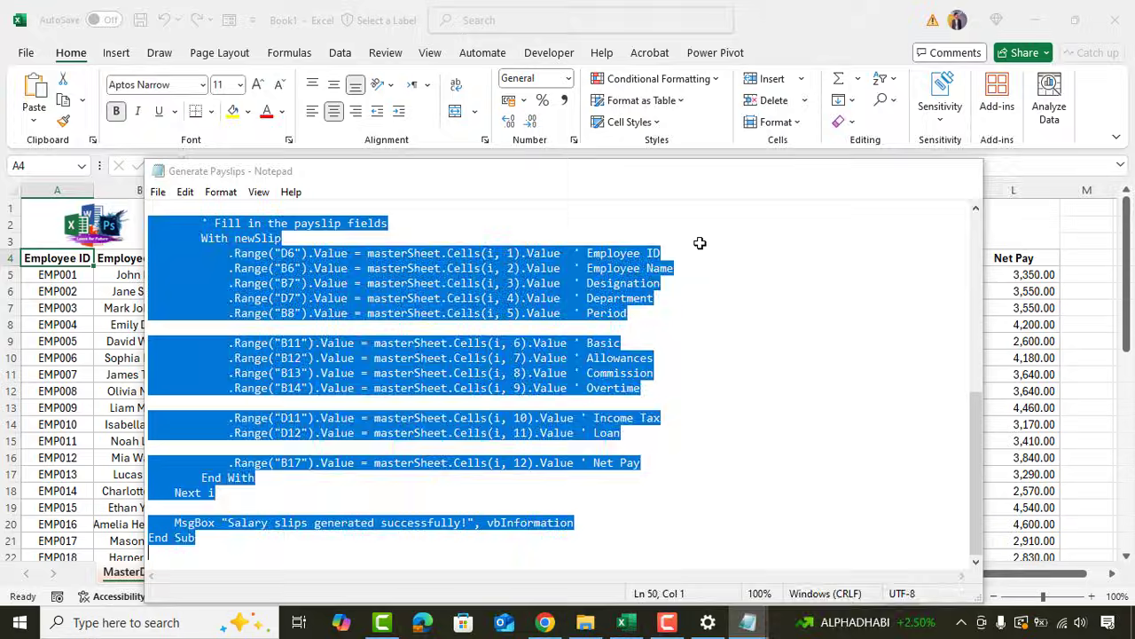
pyautogui.hotkey('alt', 'Tab')
pyautogui.hotkey('alt', 'F11')
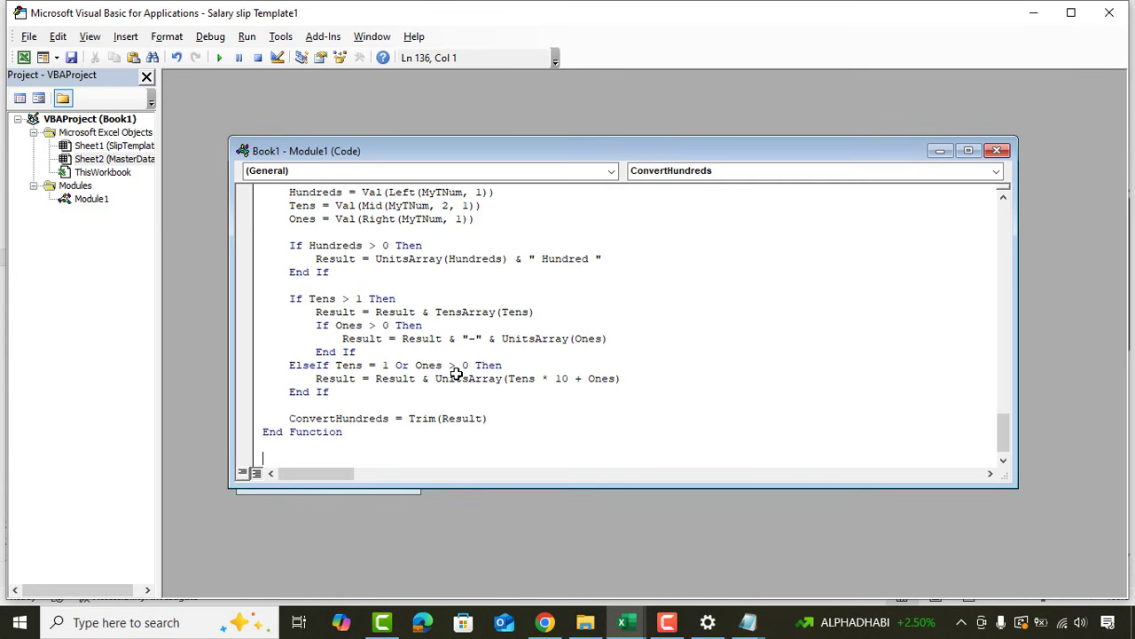
pyautogui.click(125, 37)
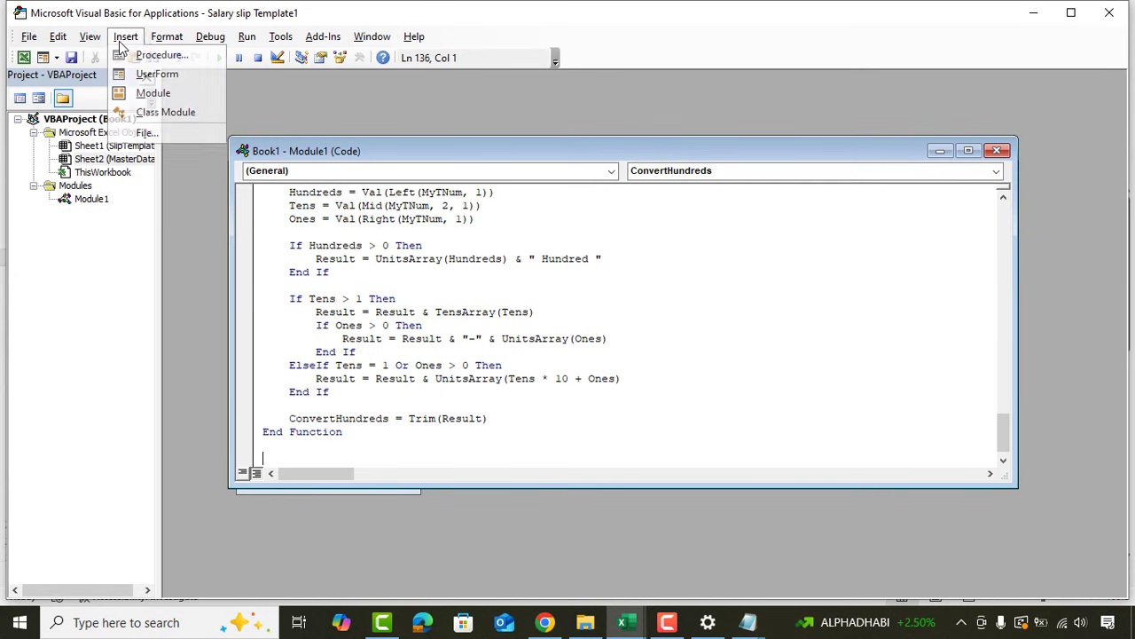
pyautogui.click(151, 93)
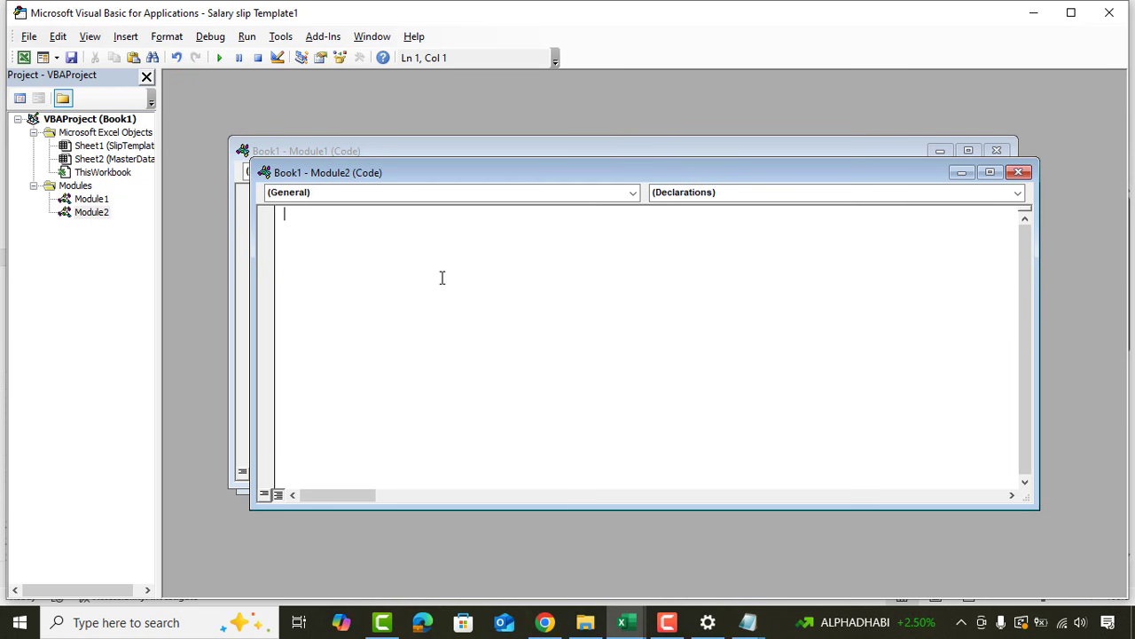
pyautogui.hotkey('ctrl', 'v')
pyautogui.scroll(10, 381, 444)
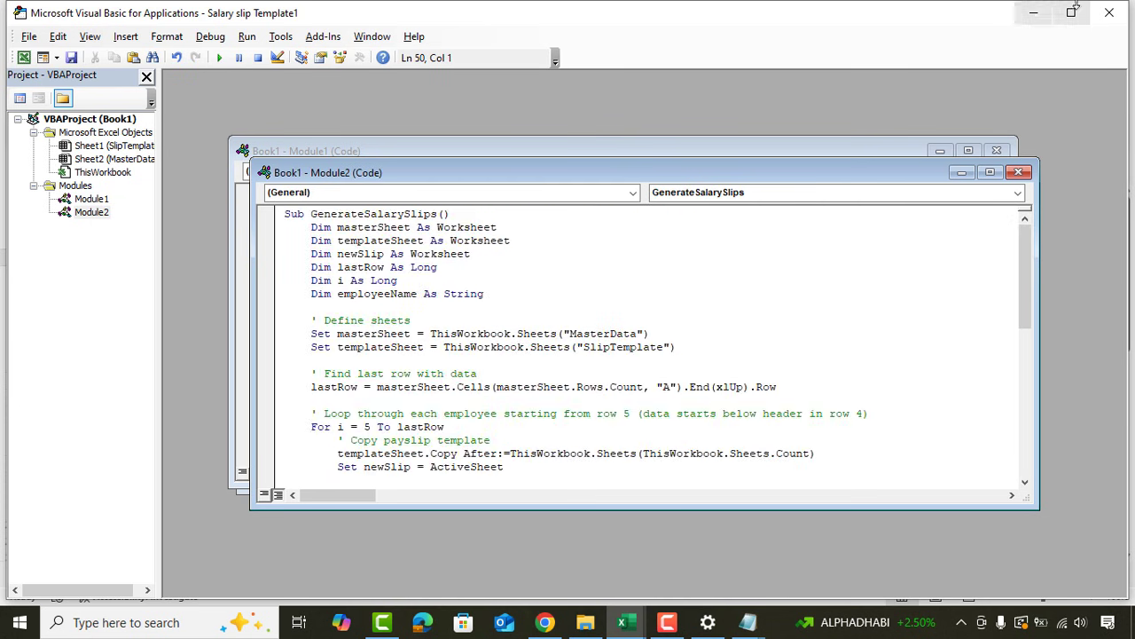
pyautogui.click(1109, 13)
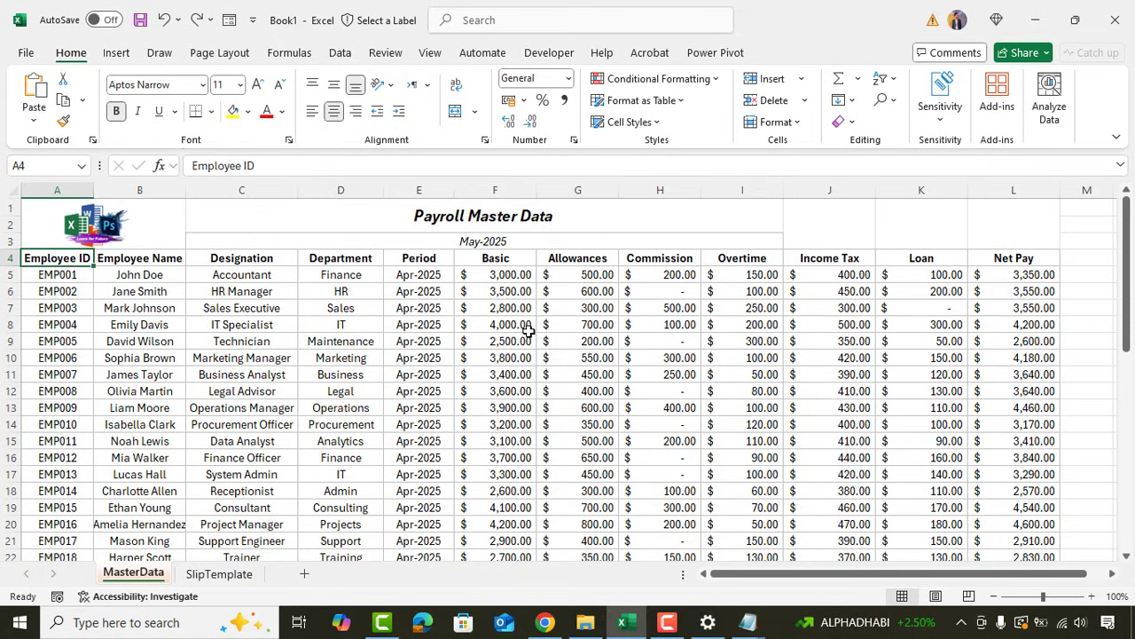
# - Draw a Form Control button over J1:J3 assigned to the GenerateSalarySlips macro
pyautogui.click(813, 220)
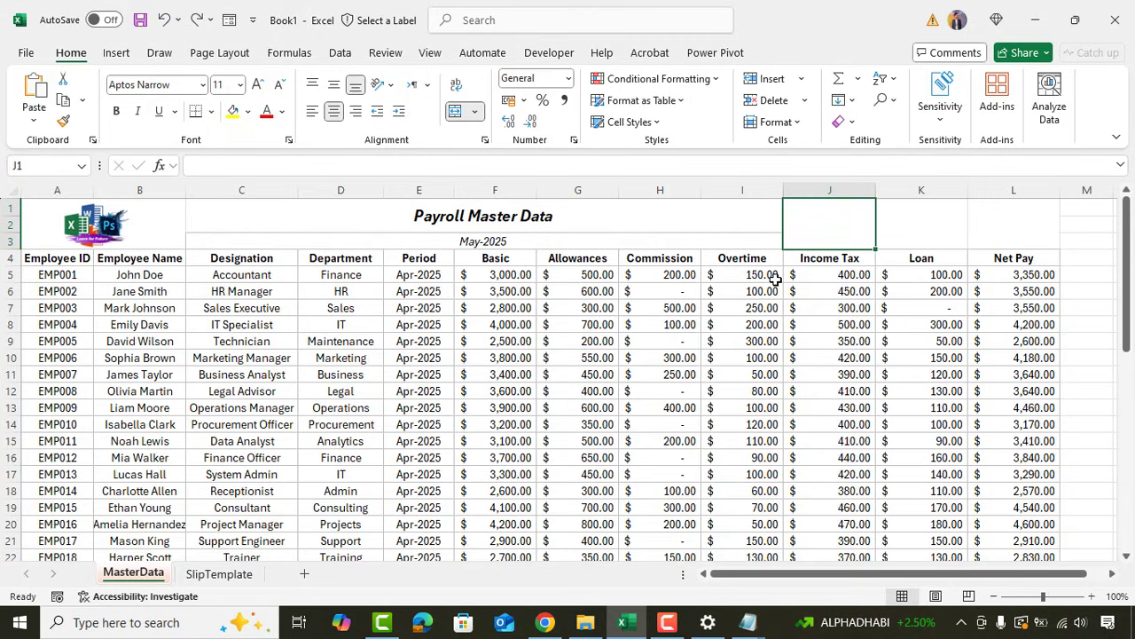
pyautogui.click(549, 53)
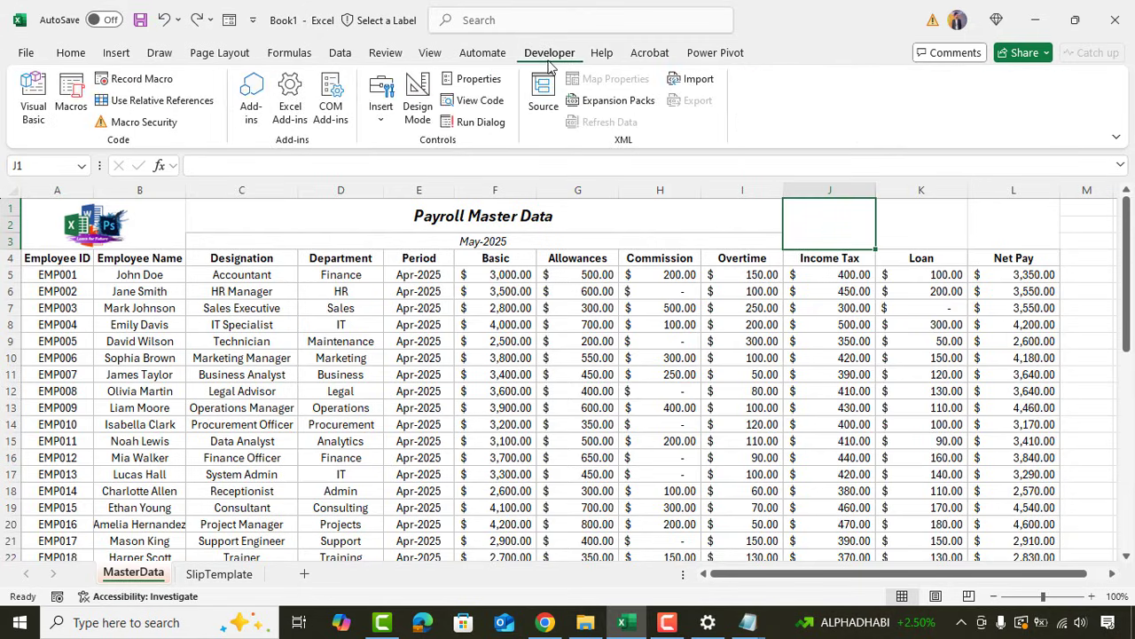
pyautogui.click(381, 111)
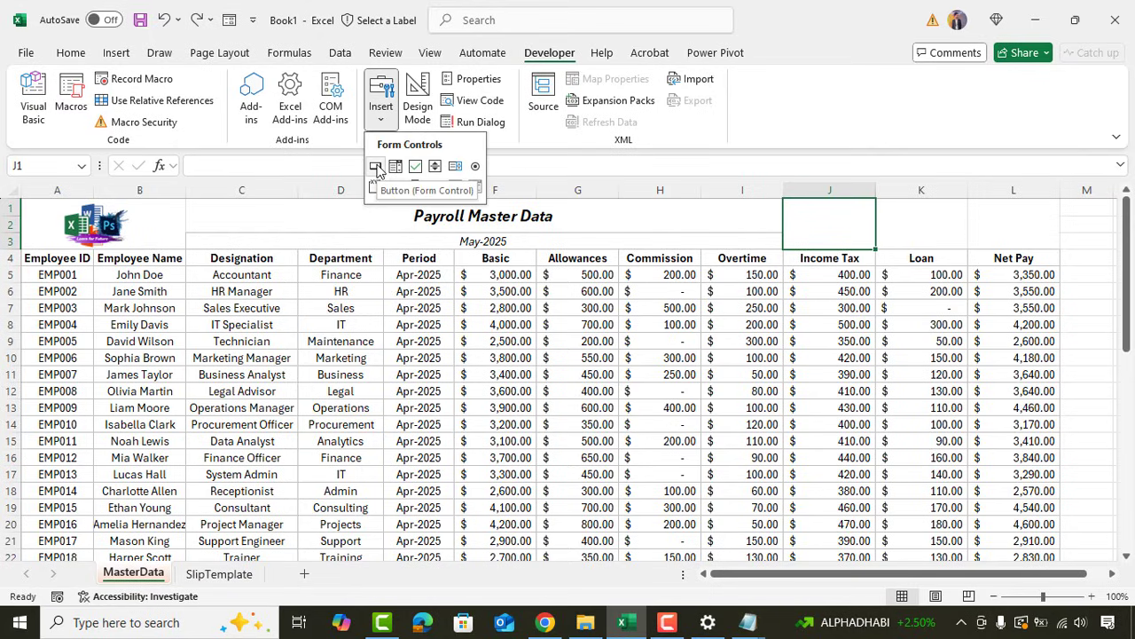
pyautogui.click(376, 167)
pyautogui.moveTo(786, 203); pyautogui.dragTo(871, 247)
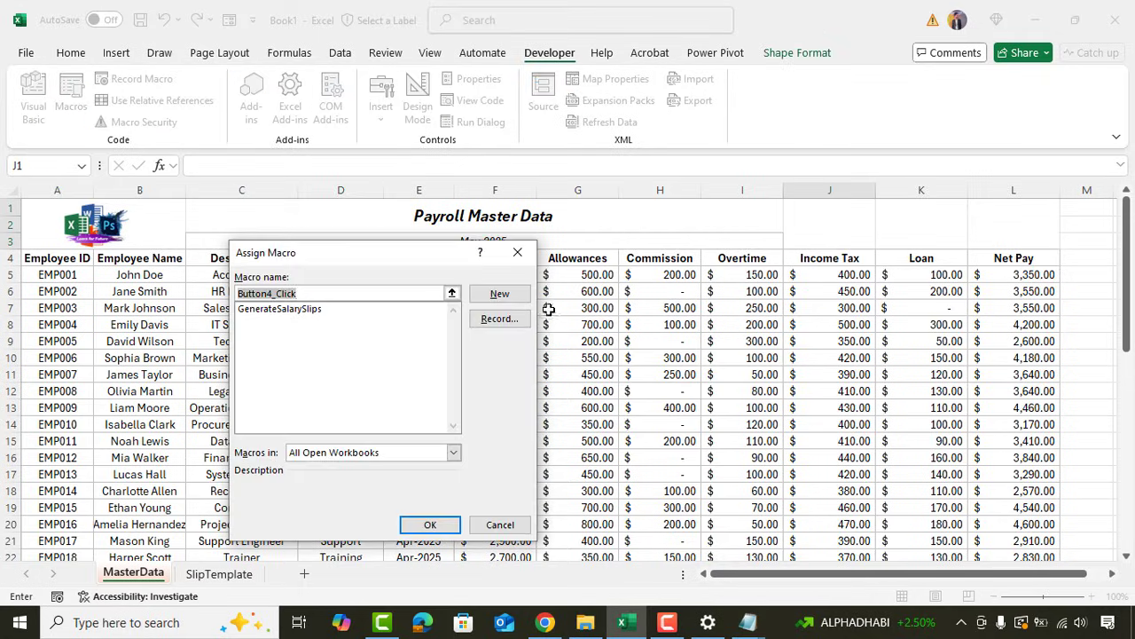
pyautogui.click(298, 310)
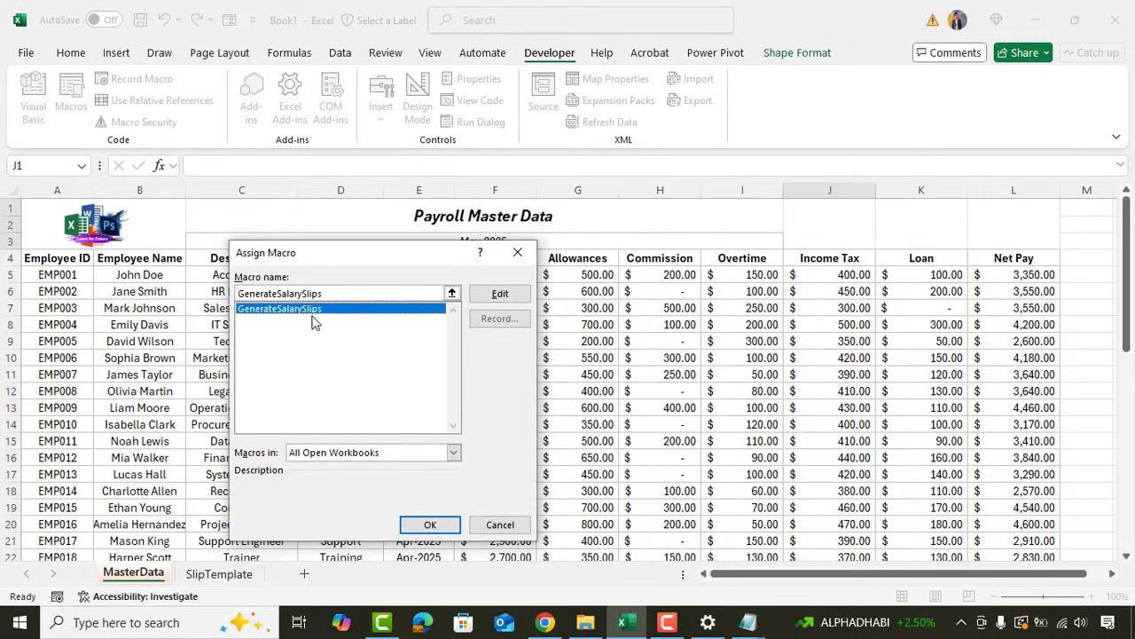
pyautogui.click(429, 524)
# - Rename the button's caption to 'Generate Payslips'
pyautogui.click(829, 223)
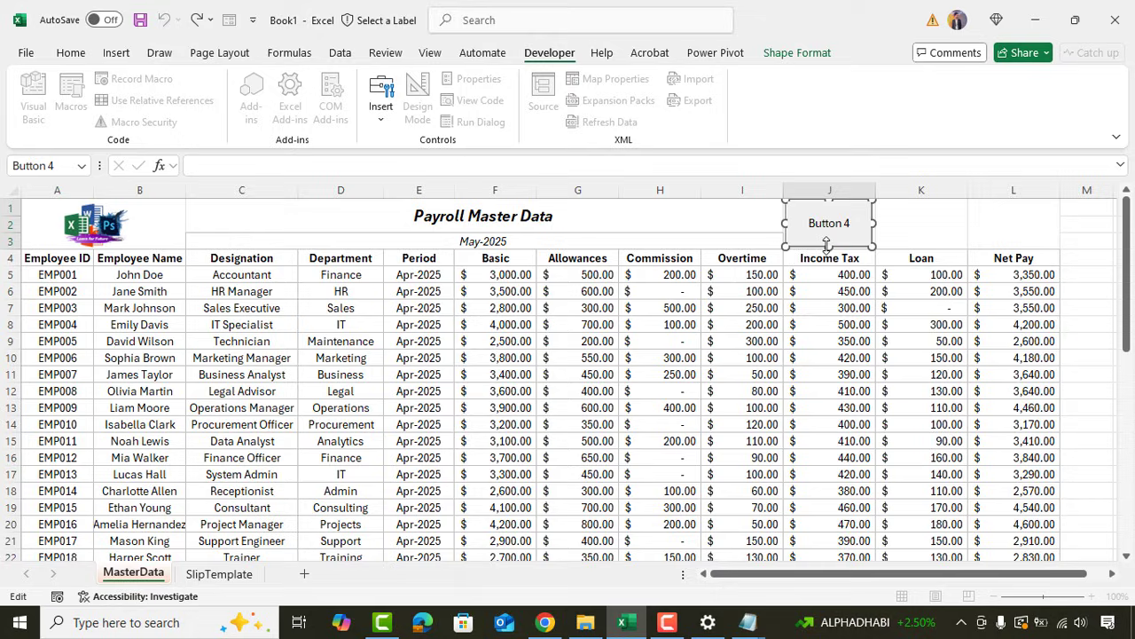
pyautogui.press('BackSpace')
pyautogui.press('BackSpace')
pyautogui.press('BackSpace')
pyautogui.write('erate')
pyautogui.write(' Payslips')
pyautogui.click(918, 233)
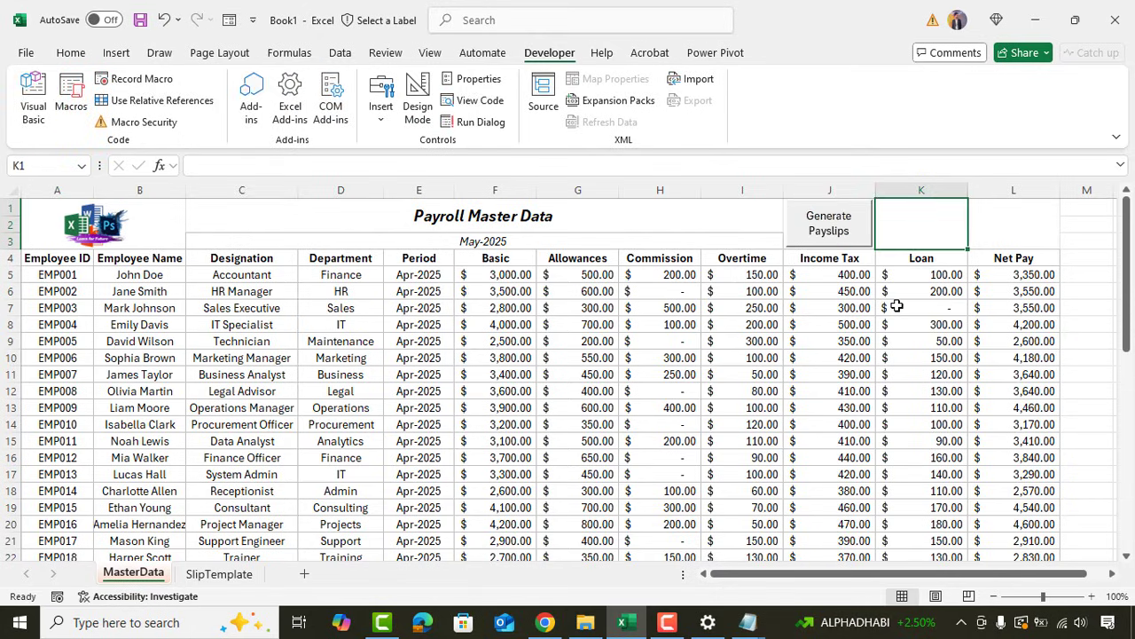
pyautogui.click(986, 238)
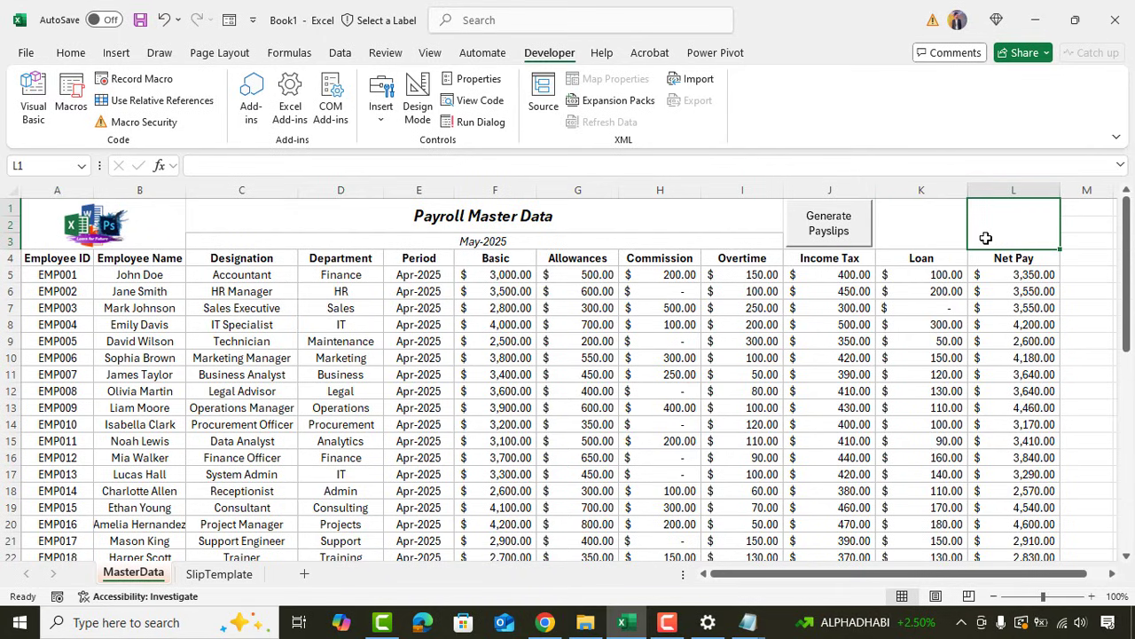
pyautogui.click(907, 242)
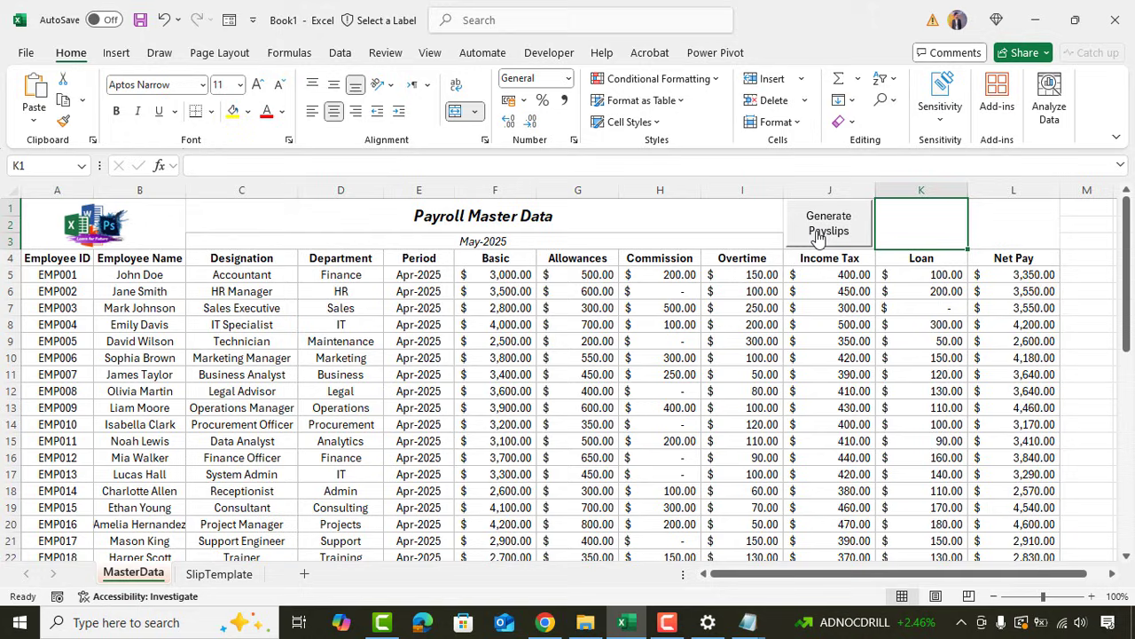
# - Run Generate Payslips and page through the employee payslip sheets back to MasterData
pyautogui.click(818, 237)
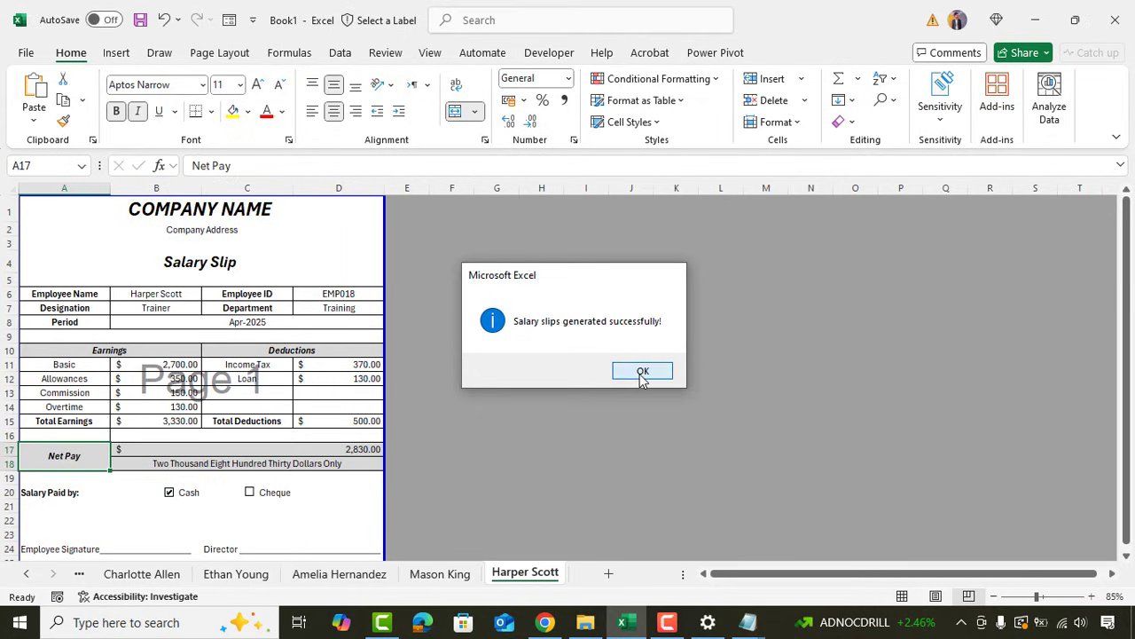
pyautogui.click(640, 372)
pyautogui.click(80, 574)
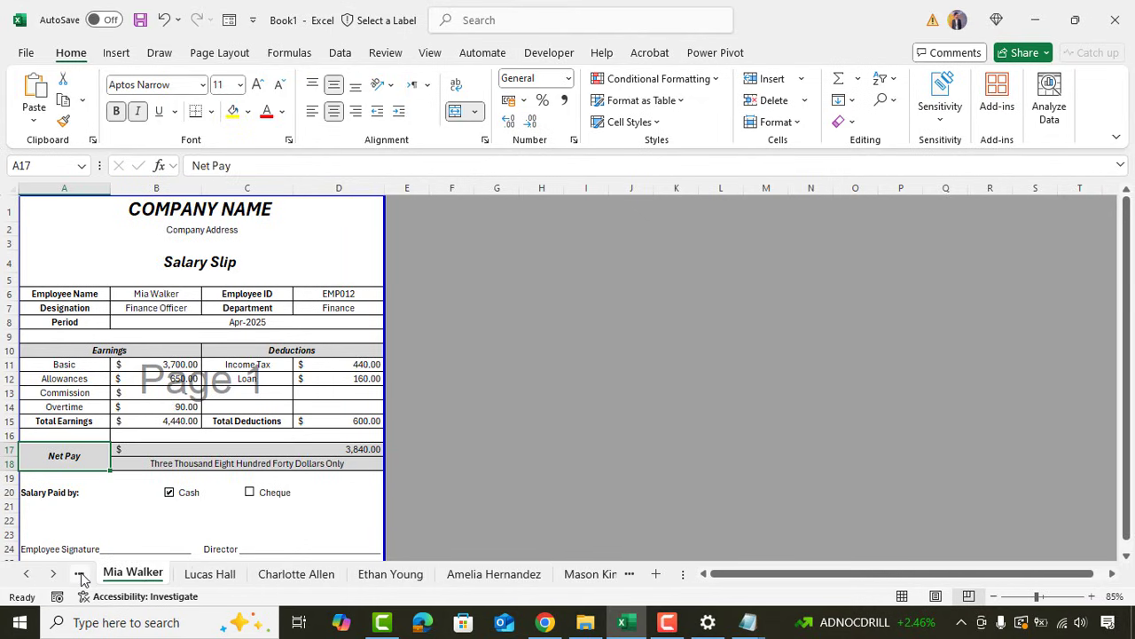
pyautogui.click(80, 575)
pyautogui.click(79, 574)
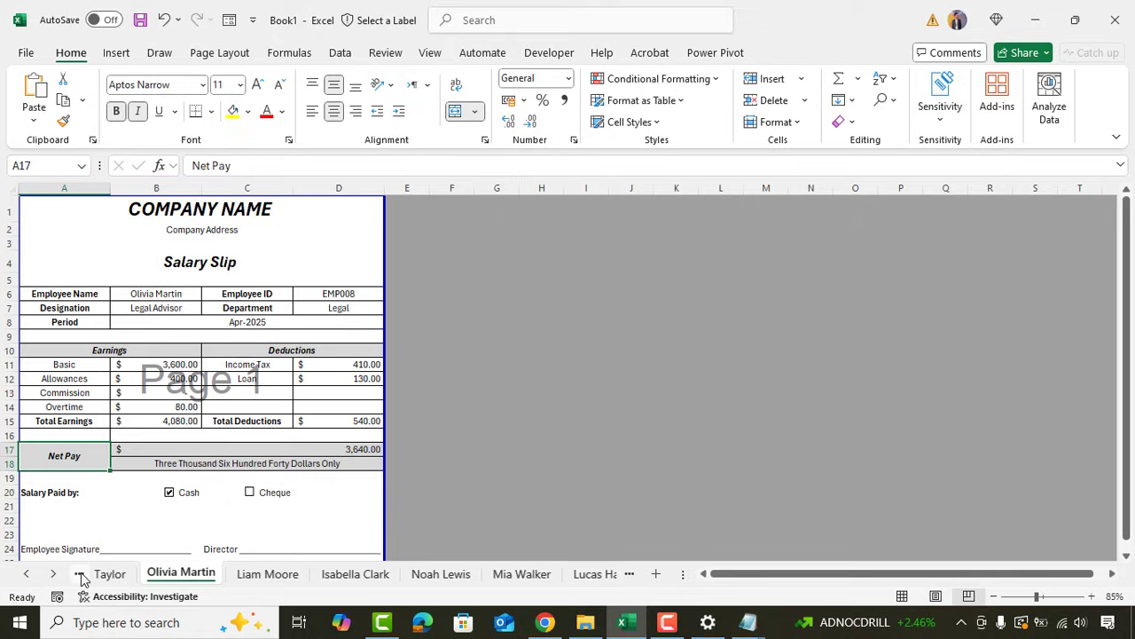
pyautogui.click(80, 575)
pyautogui.click(80, 575)
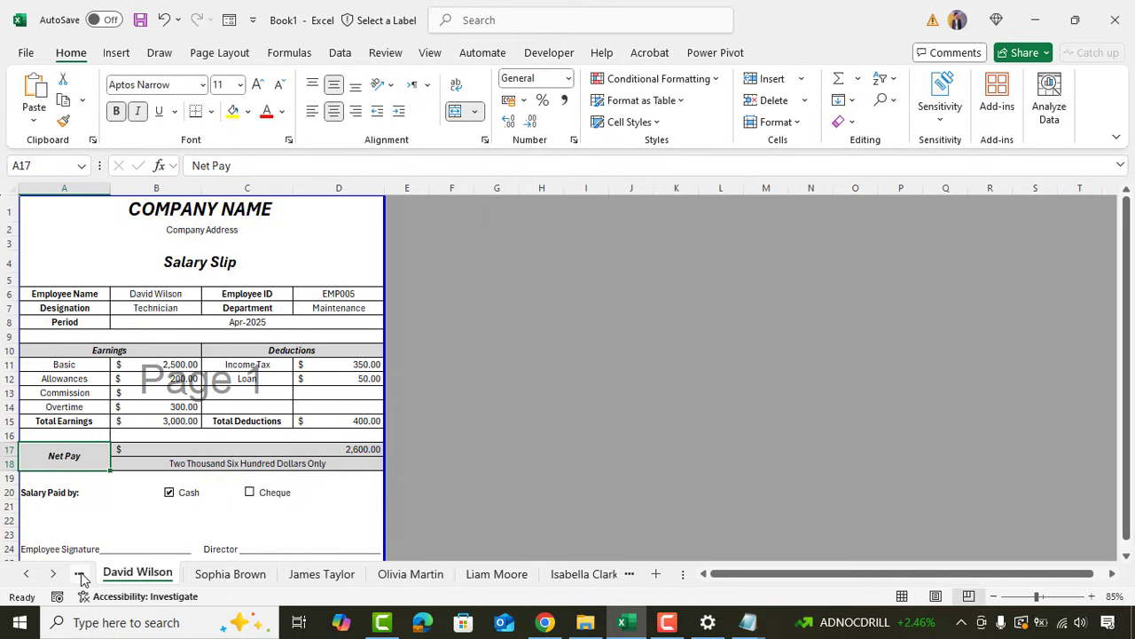
pyautogui.scroll(-2, 284, 422)
pyautogui.scroll(2, 284, 422)
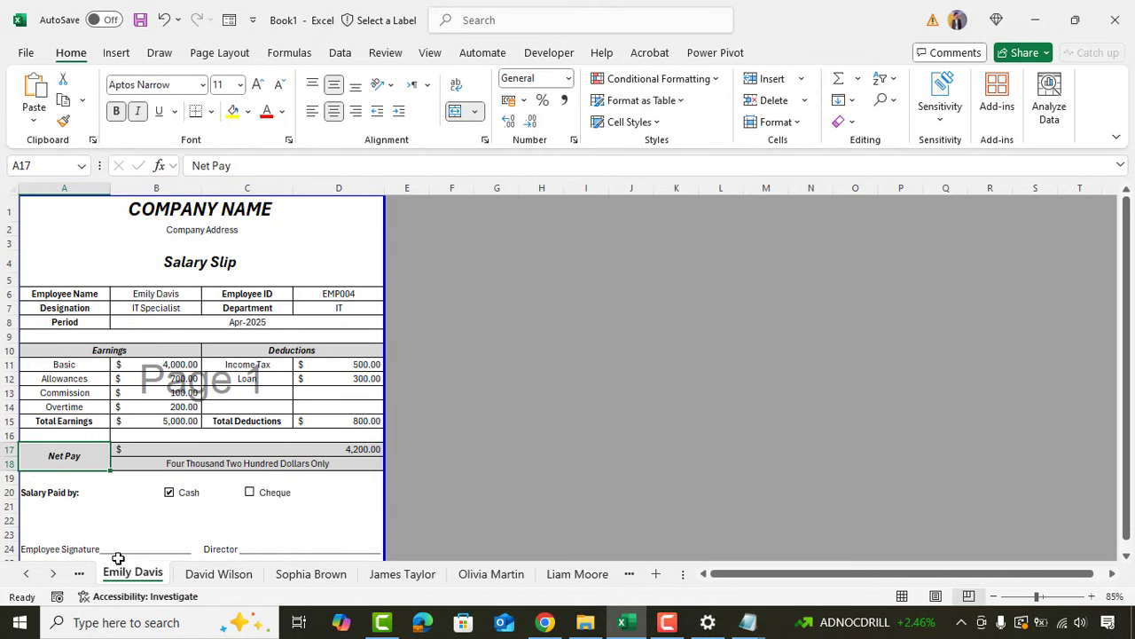
pyautogui.click(80, 575)
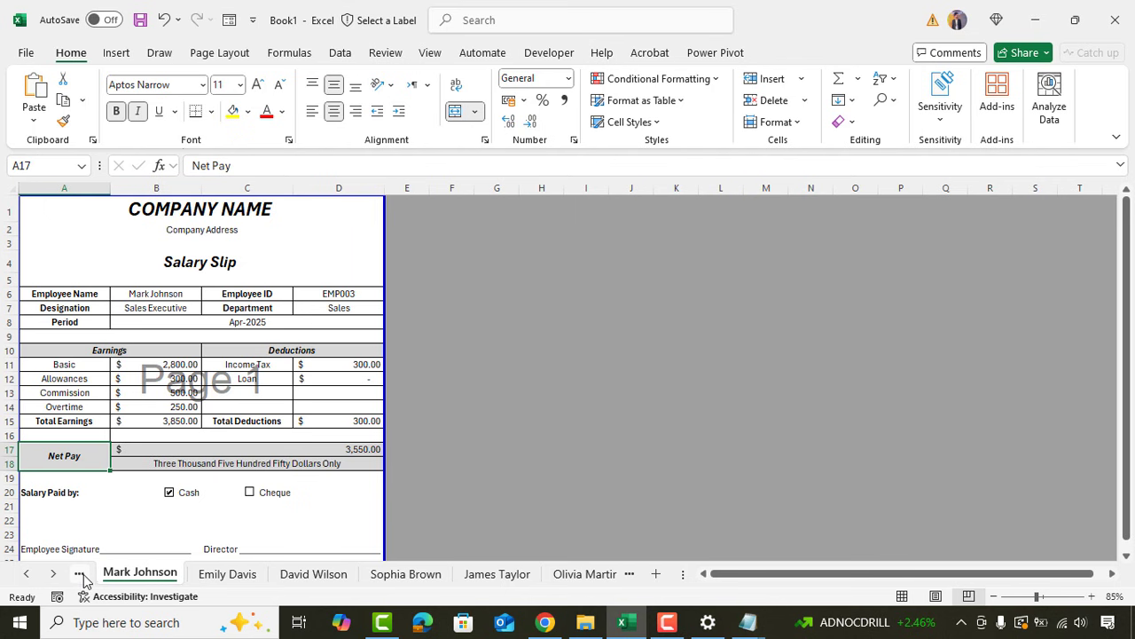
pyautogui.click(82, 576)
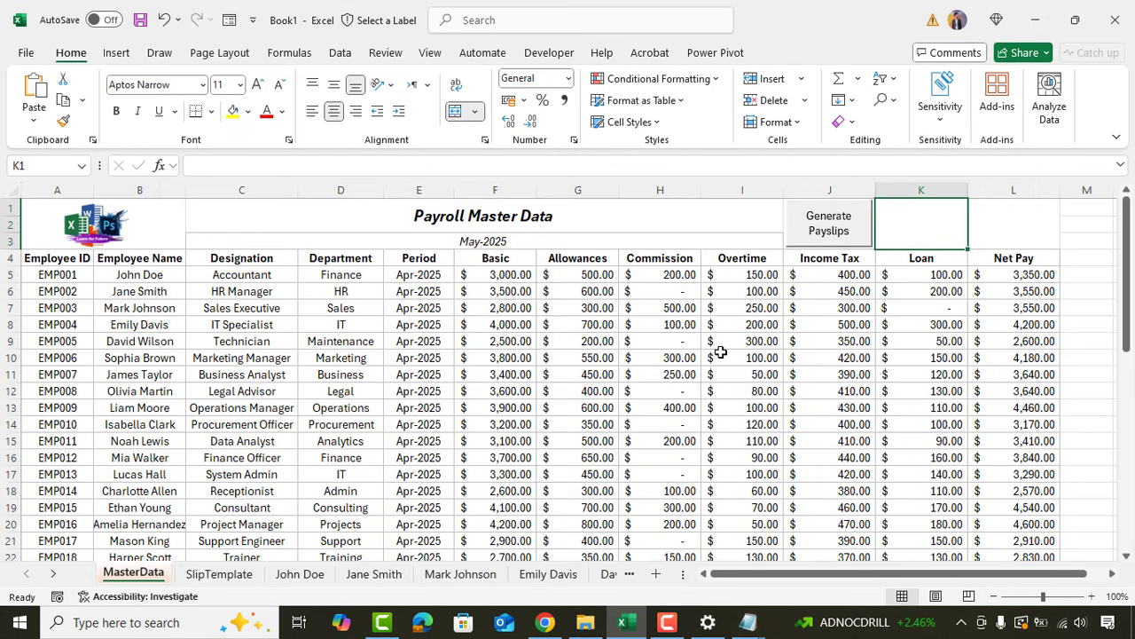
# - Copy the ExportPayslipsToPDF code from Notepad into a new VBA module, Module3
pyautogui.moveTo(747, 622)
pyautogui.click(790, 561)
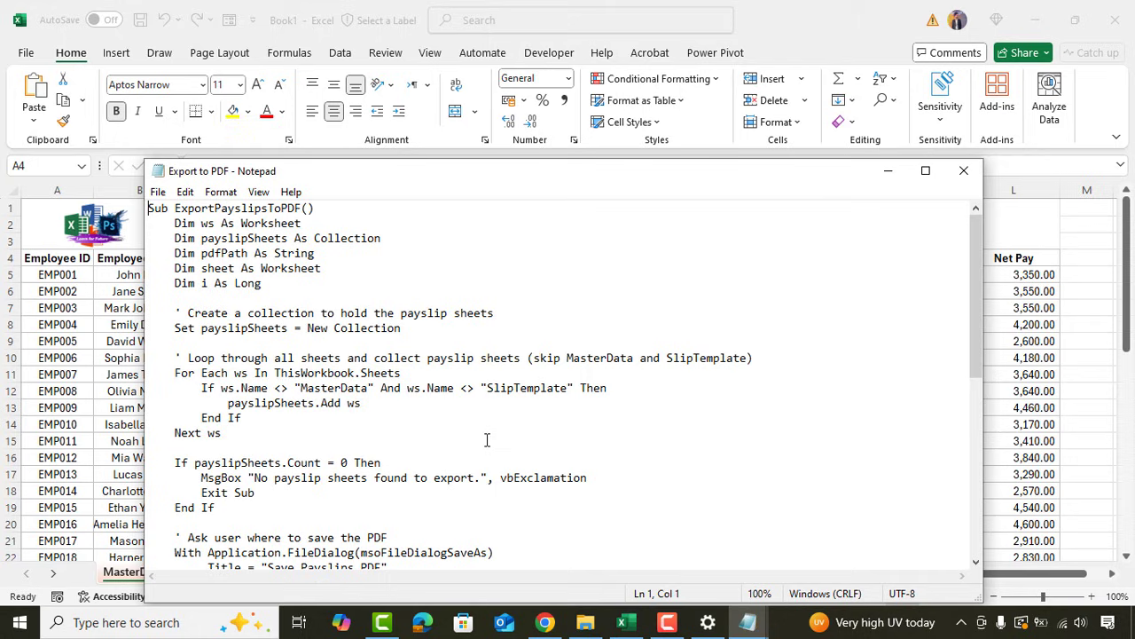
pyautogui.hotkey('ctrl', 'a')
pyautogui.hotkey('ctrl', 'c')
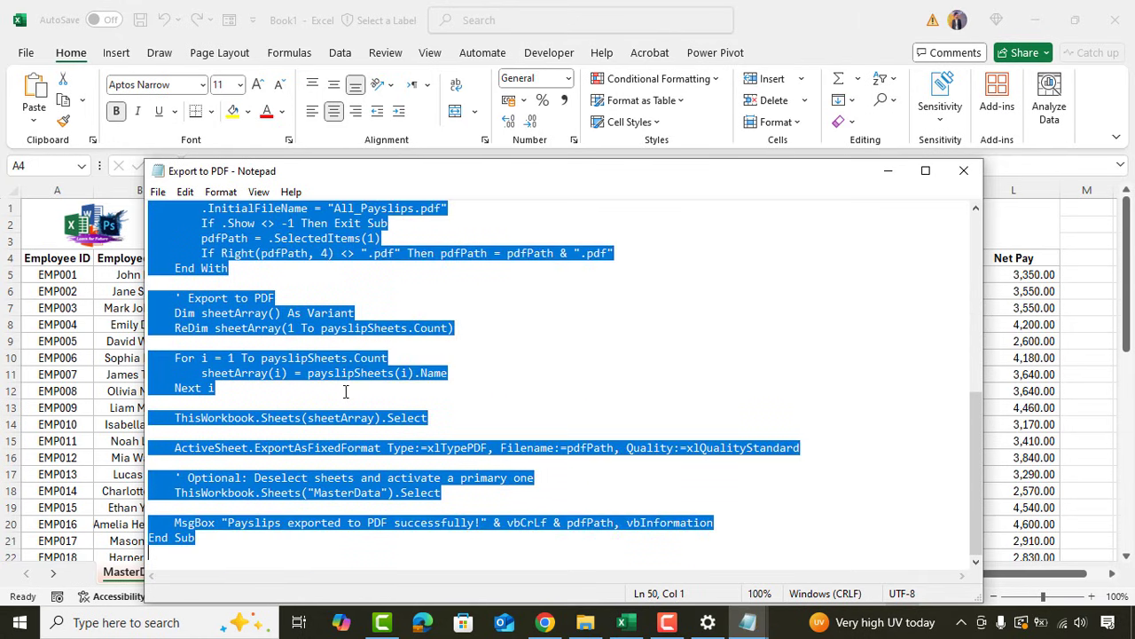
pyautogui.click(888, 170)
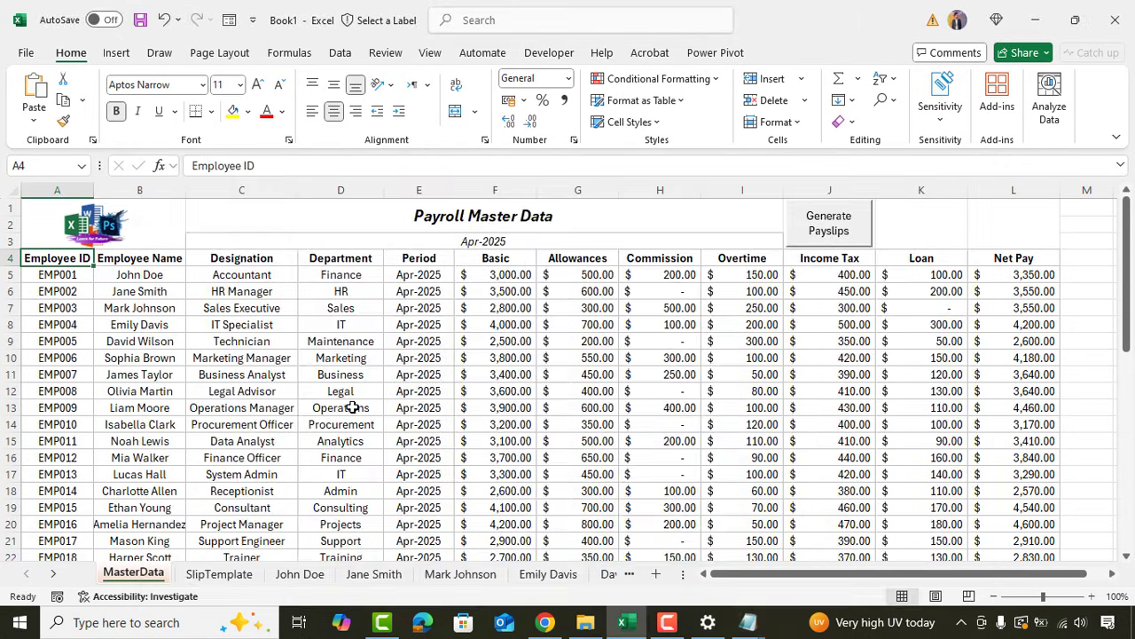
pyautogui.hotkey('alt', 'F11')
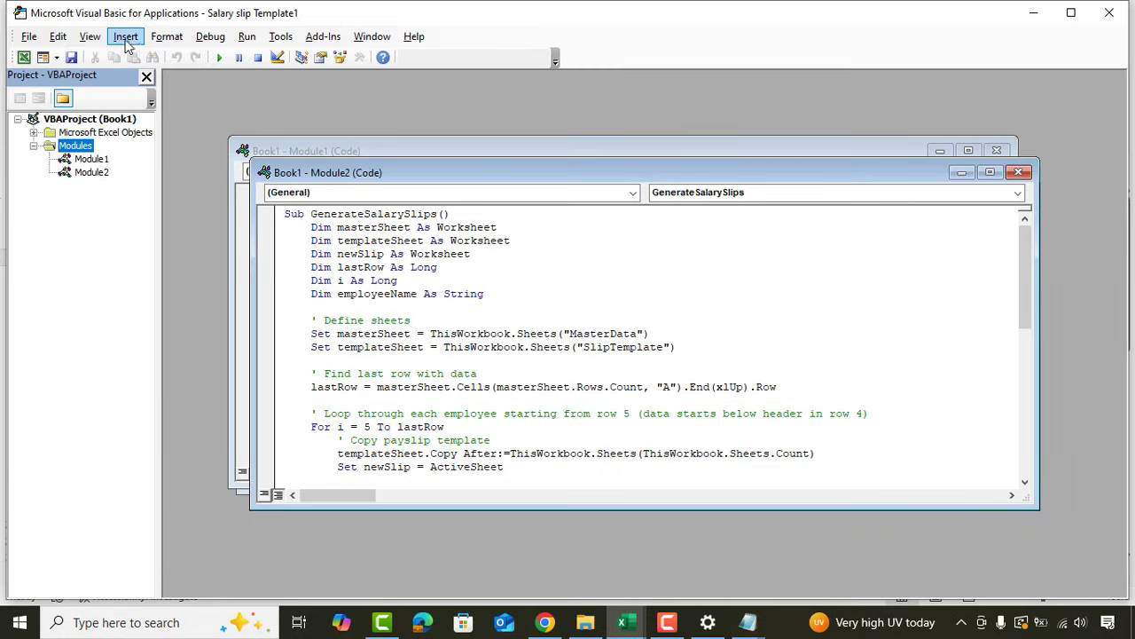
pyautogui.click(125, 37)
pyautogui.click(153, 92)
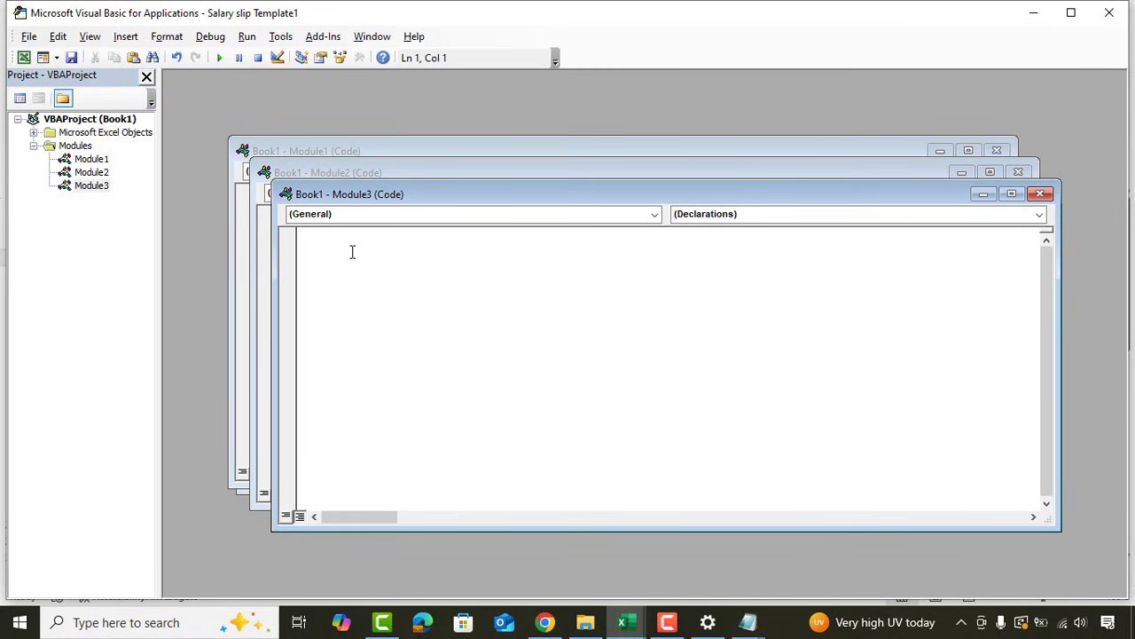
pyautogui.hotkey('ctrl', 'v')
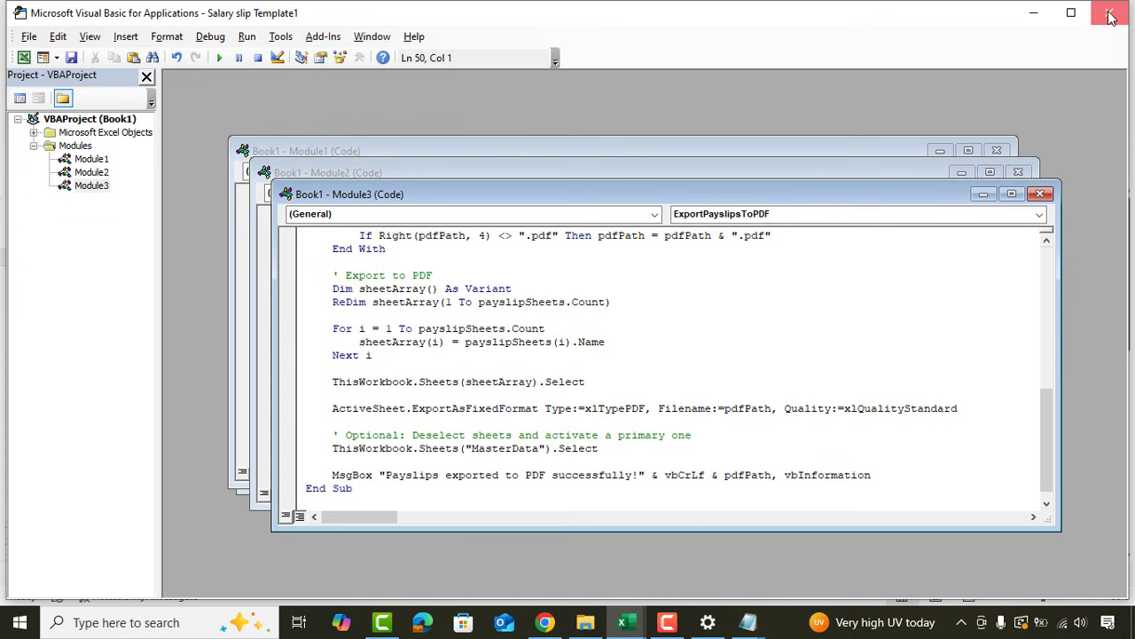
pyautogui.click(1111, 17)
# - Copy the Generate Payslips button into K1:K3 and relabel it 'Export to PDF'
pyautogui.click(924, 222)
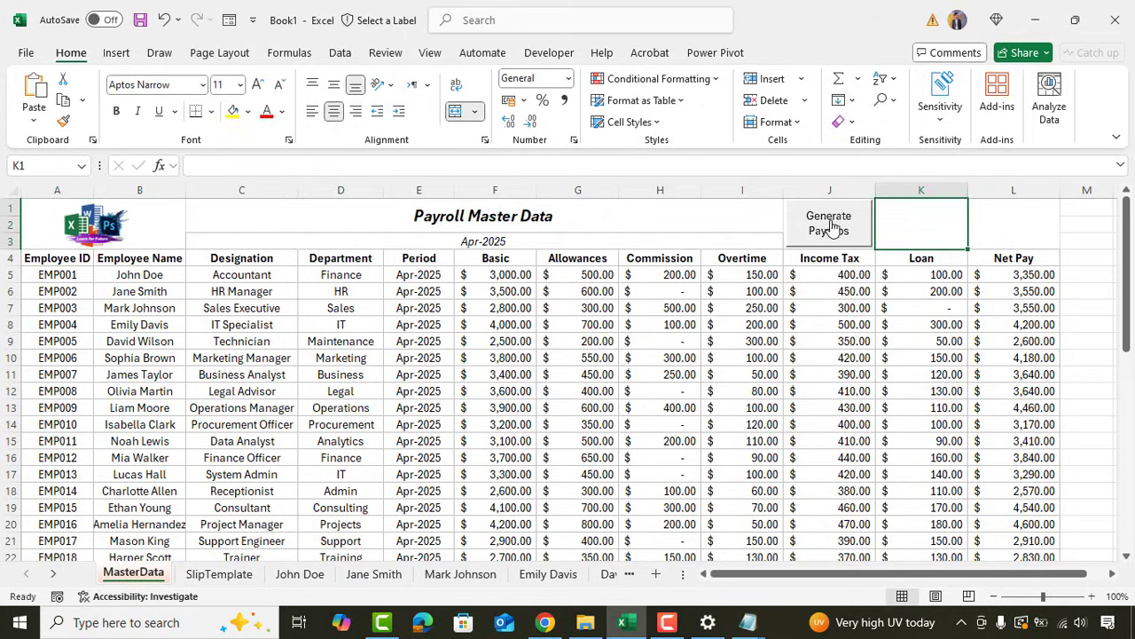
pyautogui.rightClick(831, 223)
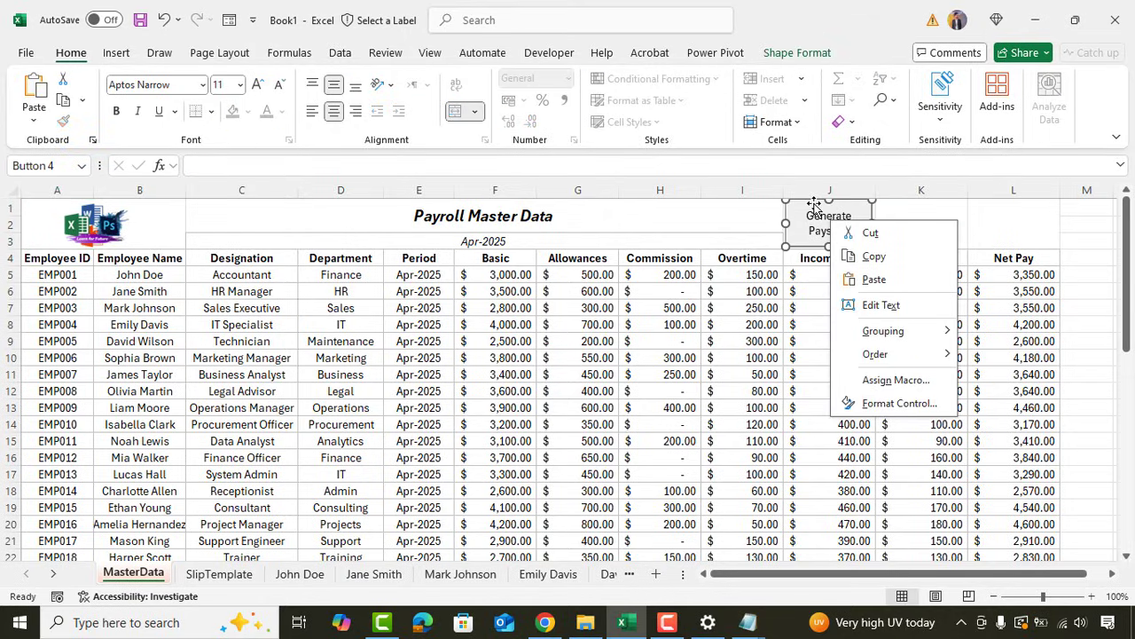
pyautogui.press('Escape')
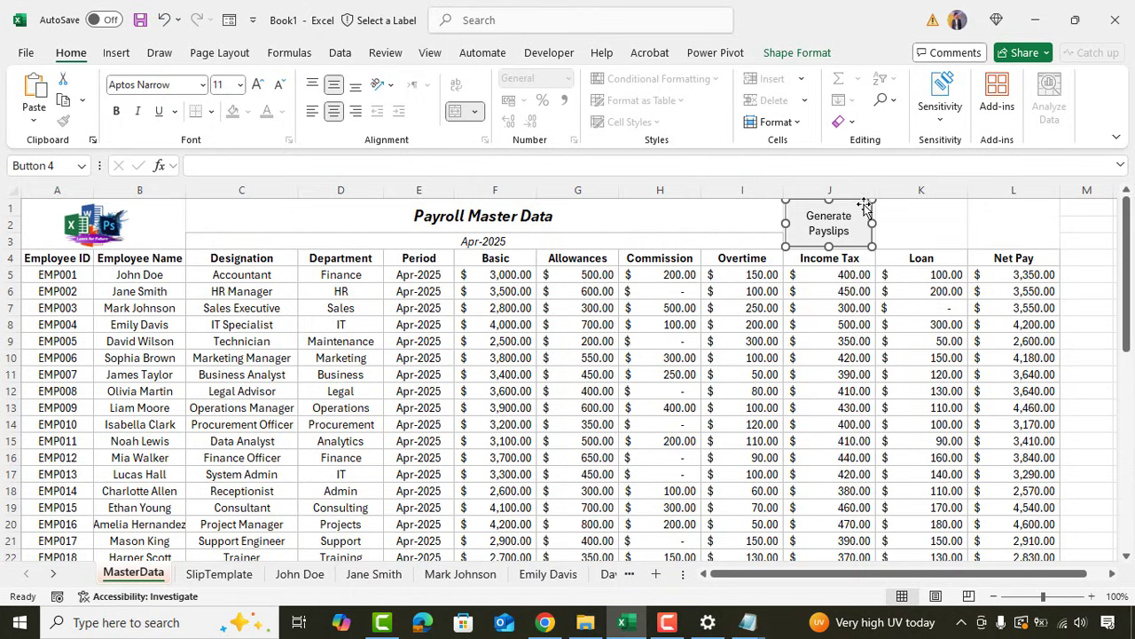
pyautogui.moveTo(848, 251)
pyautogui.mouseDown()
pyautogui.moveTo(891, 239)
pyautogui.moveTo(877, 238)
pyautogui.mouseUp()
pyautogui.click(923, 229)
pyautogui.press('BackSpace')
pyautogui.press('BackSpace')
pyautogui.press('BackSpace')
pyautogui.press('BackSpace')
pyautogui.press('BackSpace')
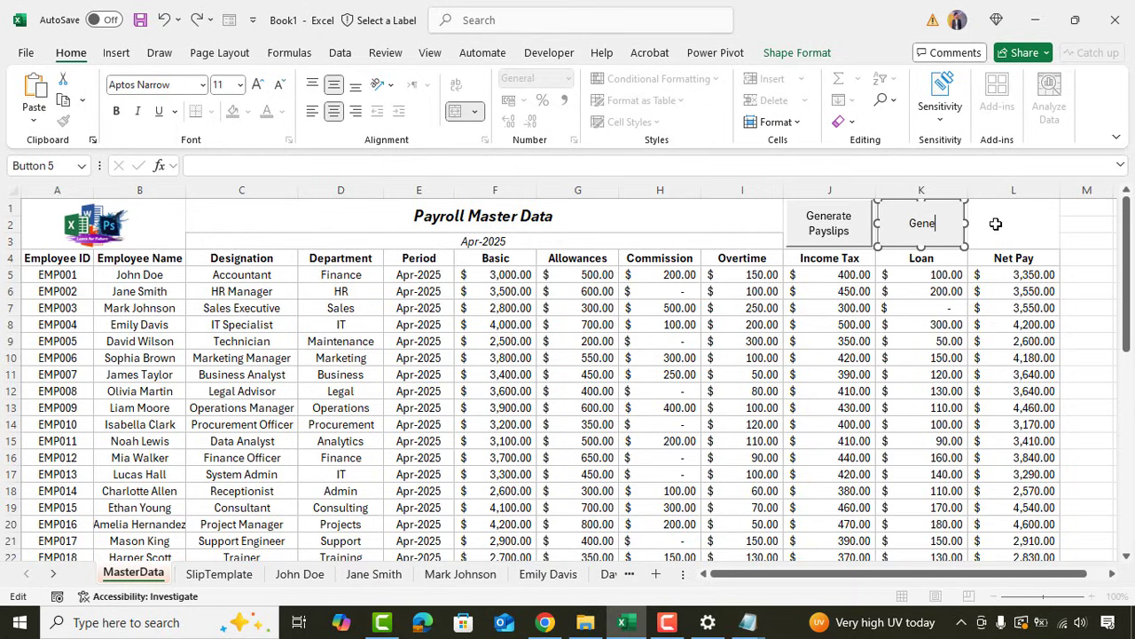
pyautogui.press('BackSpace')
pyautogui.press('BackSpace')
pyautogui.press('BackSpace')
pyautogui.write('port ')
pyautogui.write('to PDF')
# - Assign the ExportPayslipsToPDF macro to the Export to PDF button
pyautogui.rightClick(919, 228)
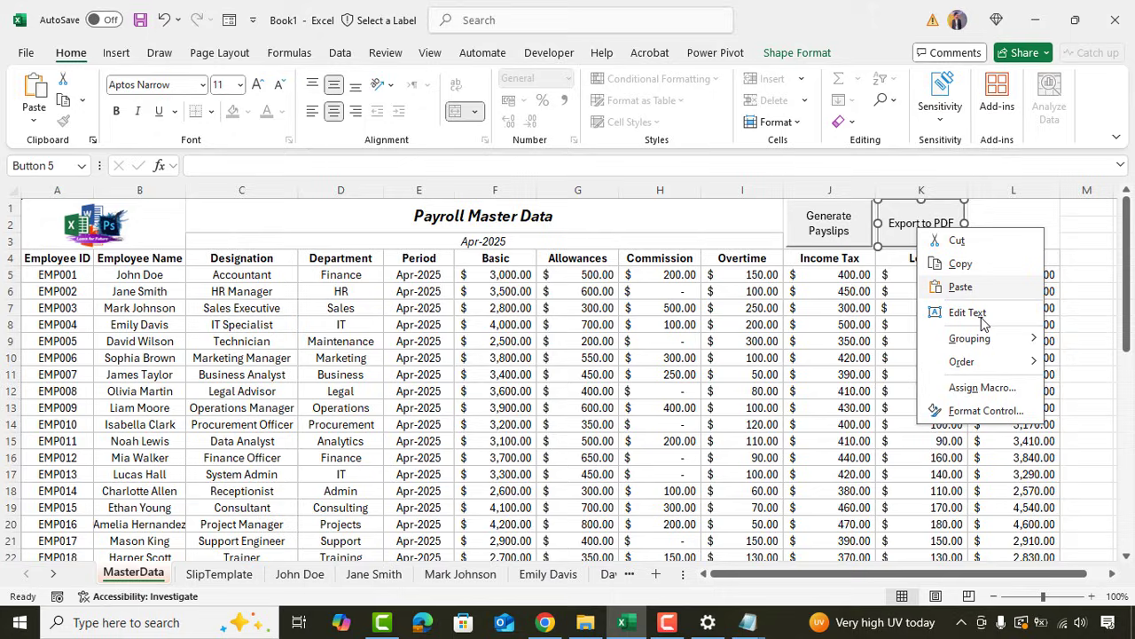
pyautogui.click(982, 387)
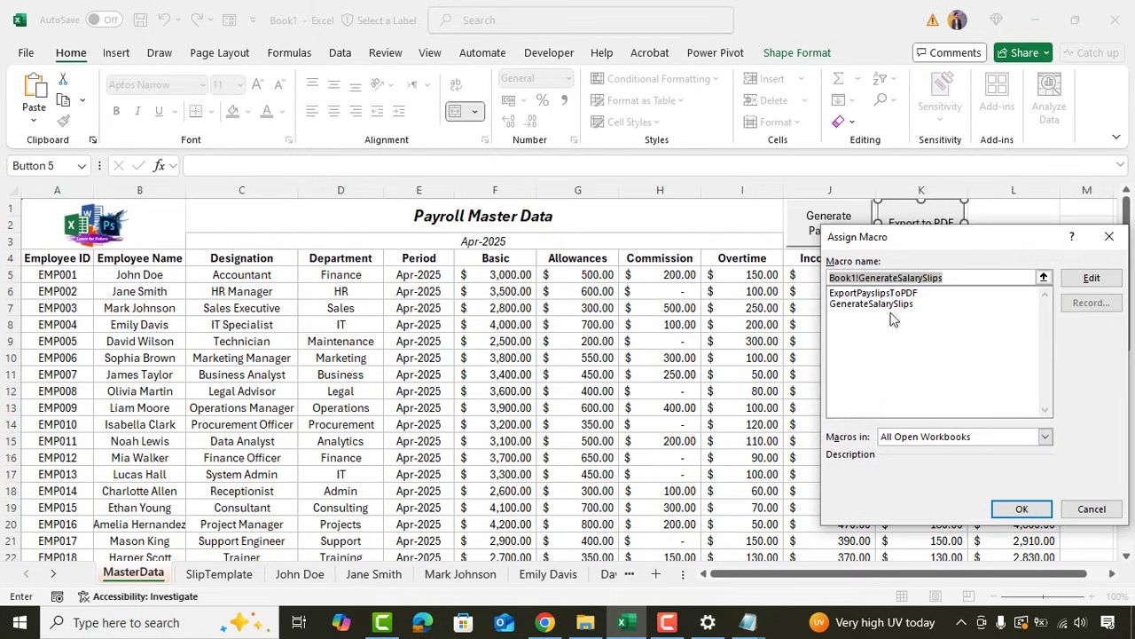
pyautogui.click(864, 296)
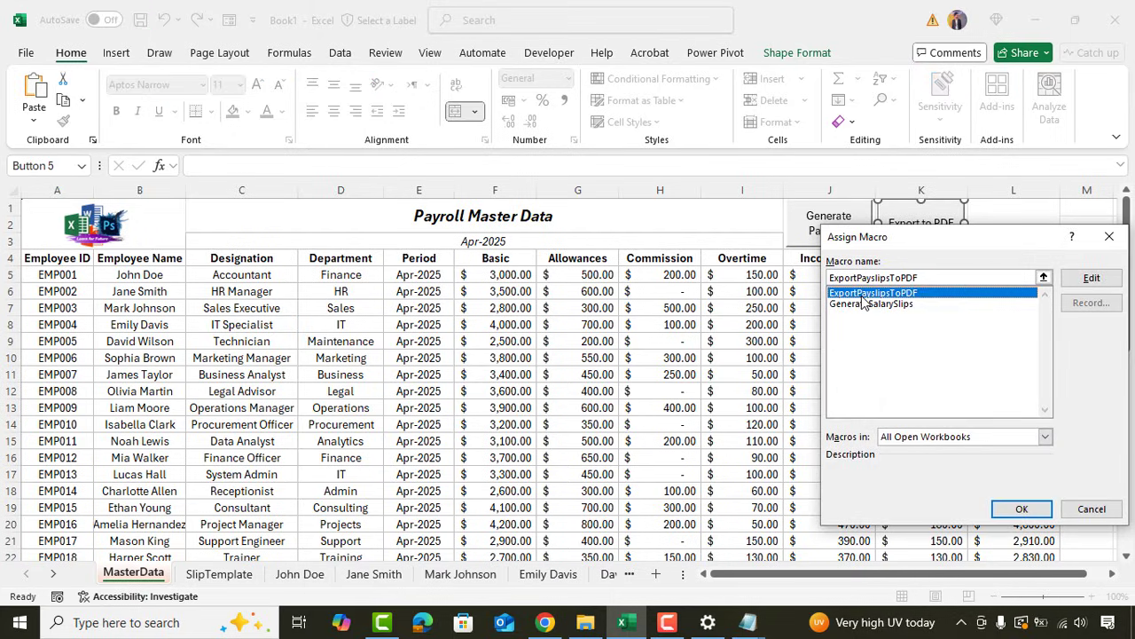
pyautogui.click(1022, 508)
pyautogui.click(1014, 240)
pyautogui.click(1087, 307)
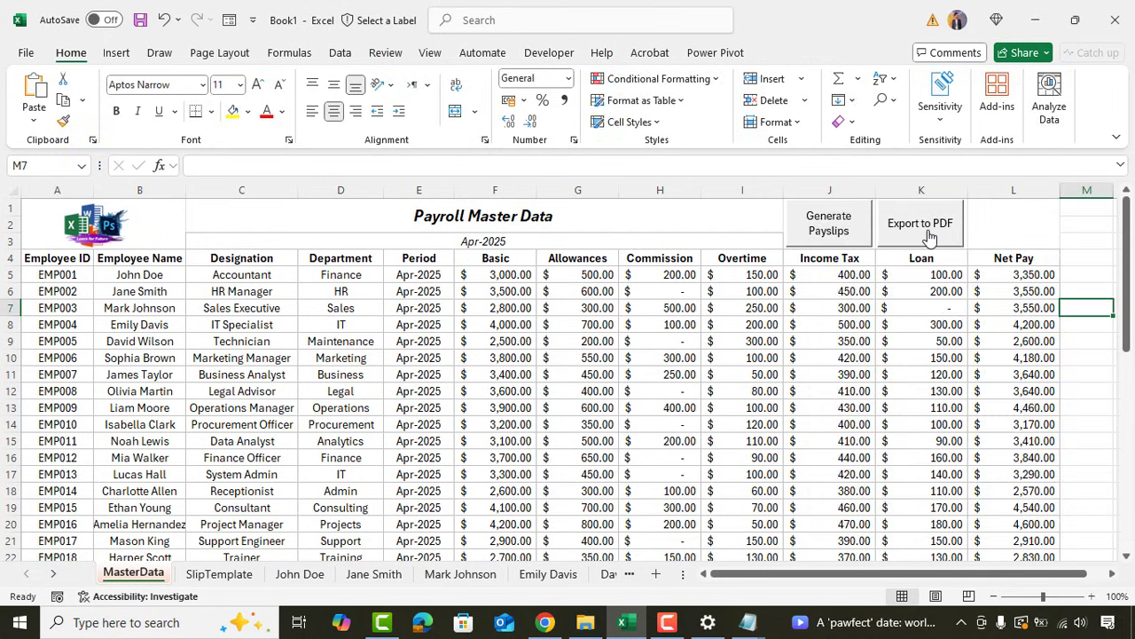
# - Run Export to PDF and save the payslips as the PDF All_Payslips
pyautogui.click(928, 236)
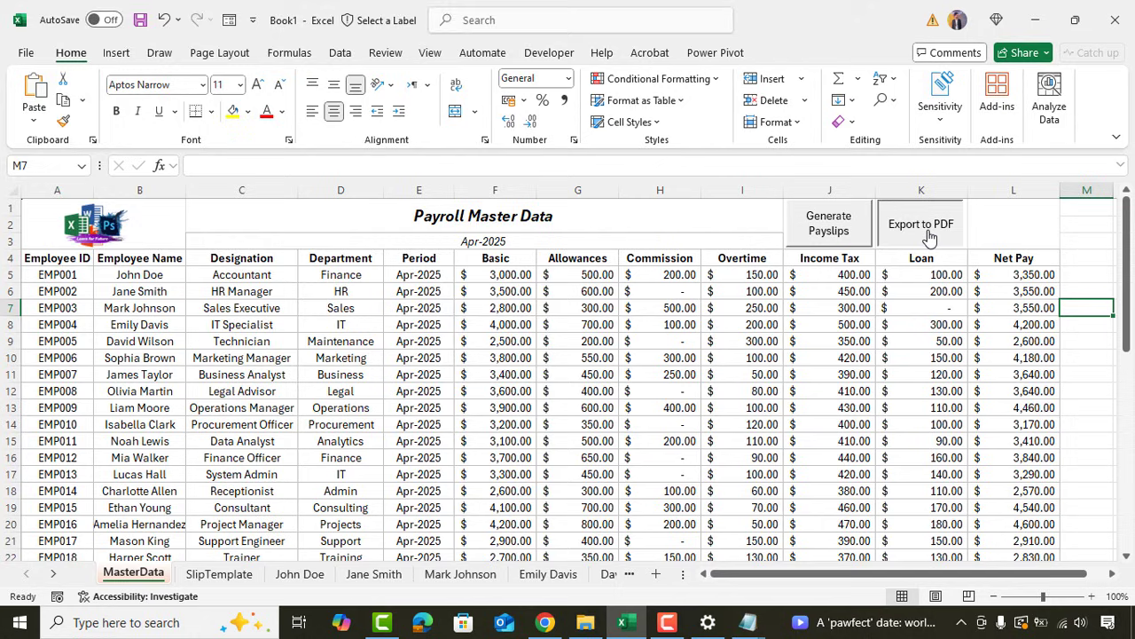
pyautogui.click(423, 377)
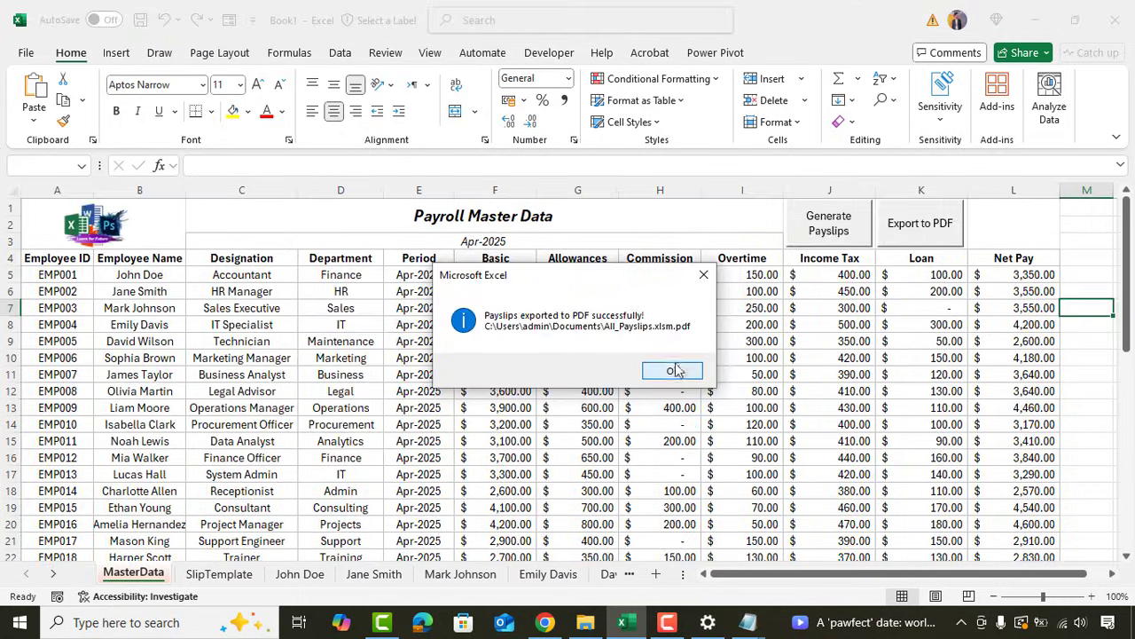
# - Dismiss the export message and page through the 18 All_Payslips PDF slips before returning to Excel
pyautogui.click(666, 370)
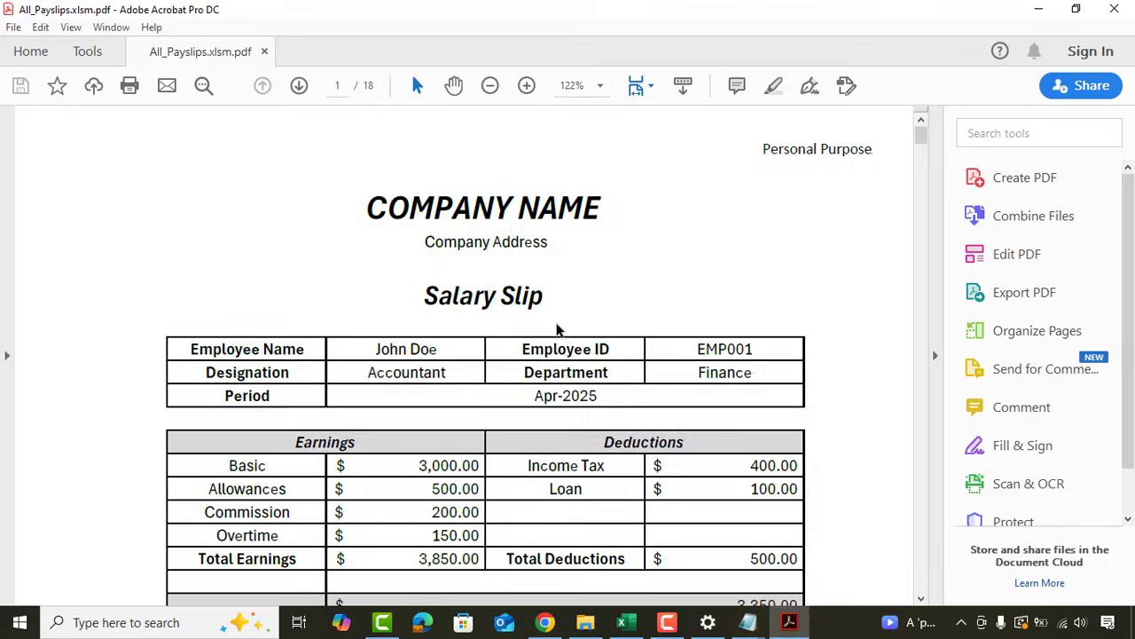
pyautogui.keyDown('ctrl'); pyautogui.scroll(-3, 542, 293); pyautogui.keyUp('ctrl')
pyautogui.scroll(-5, 543, 290)
pyautogui.scroll(-1, 665, 343)
pyautogui.scroll(-8, 665, 342)
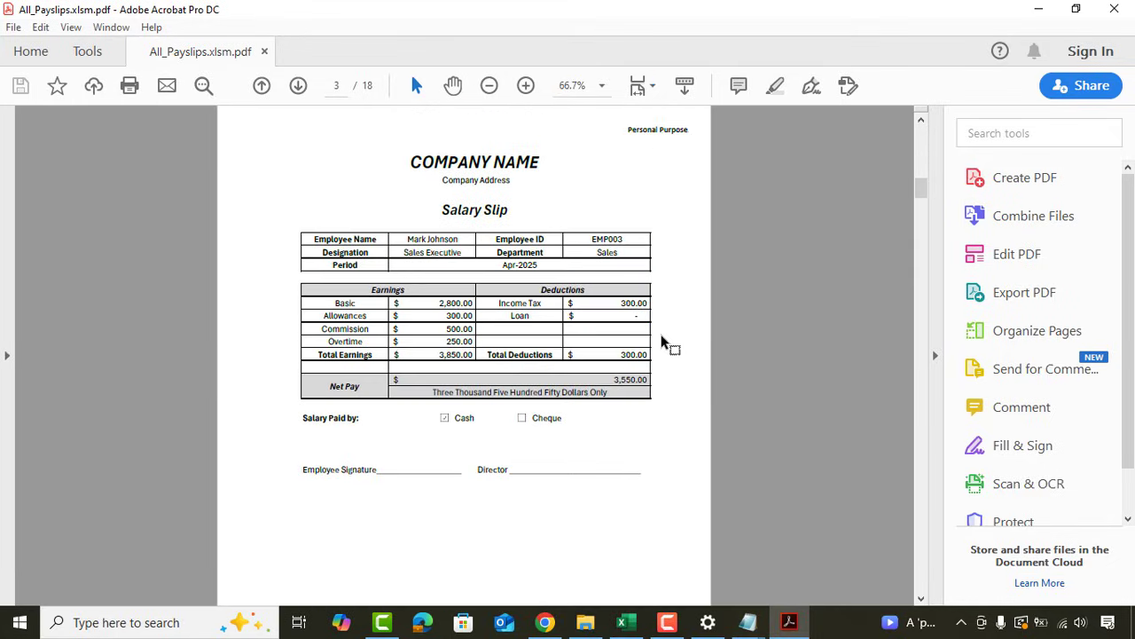
pyautogui.scroll(-8, 665, 342)
pyautogui.scroll(-2, 665, 343)
pyautogui.scroll(-3, 665, 343)
pyautogui.scroll(-3, 665, 342)
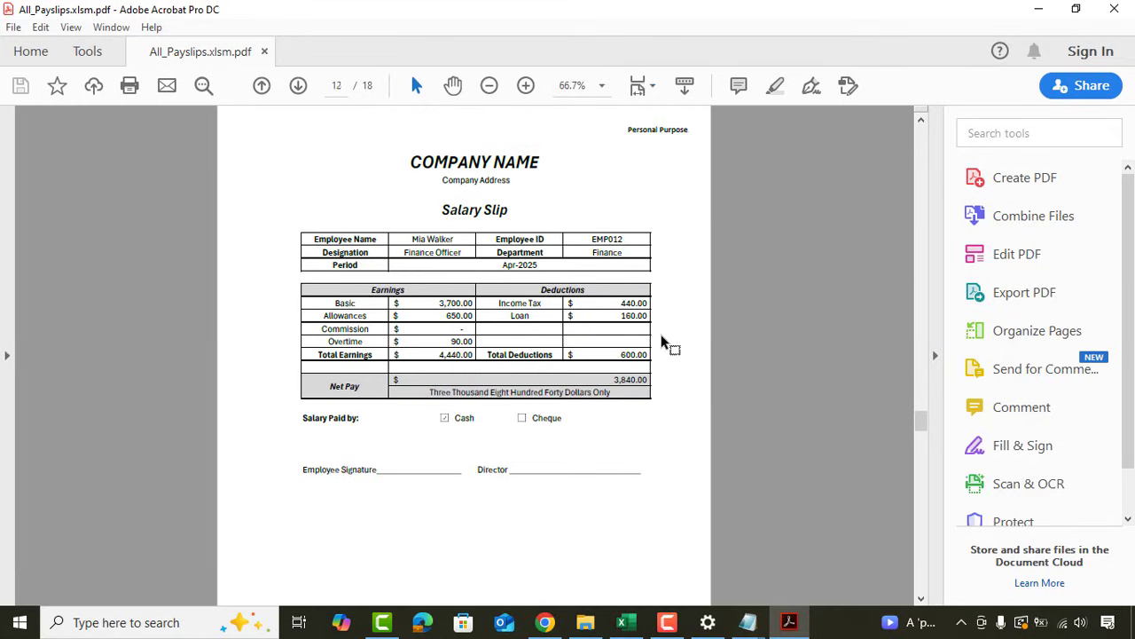
pyautogui.scroll(-2, 665, 343)
pyautogui.scroll(-4, 665, 343)
pyautogui.scroll(1, 665, 342)
pyautogui.hotkey('alt', 'Tab')
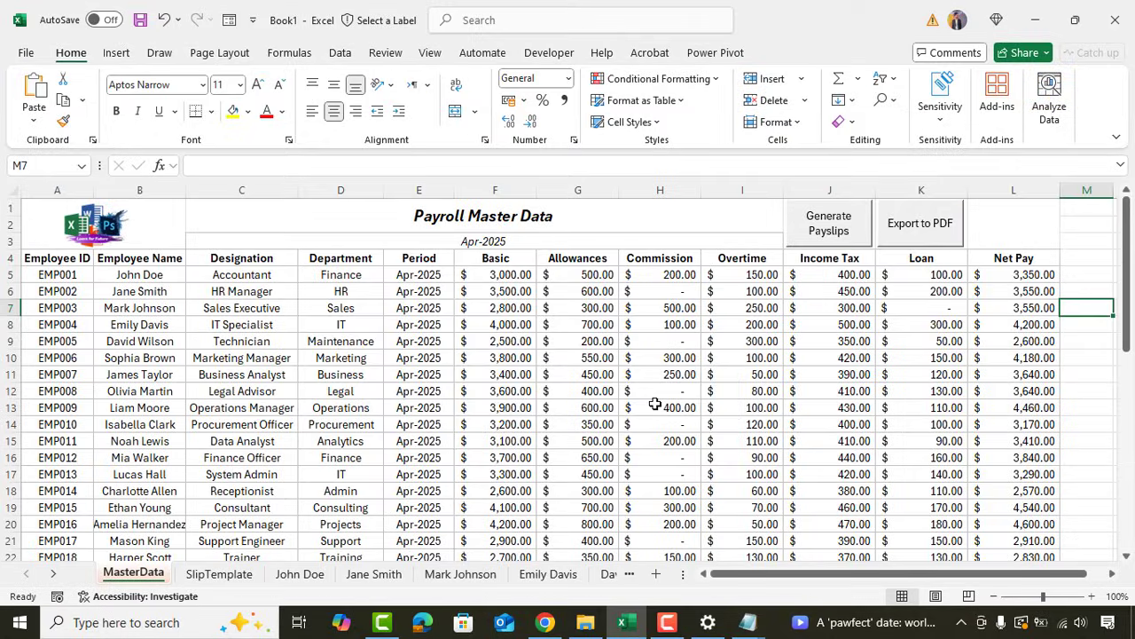
# - Copy the deletion macro code from the Delete All Notepad file
pyautogui.click(1009, 232)
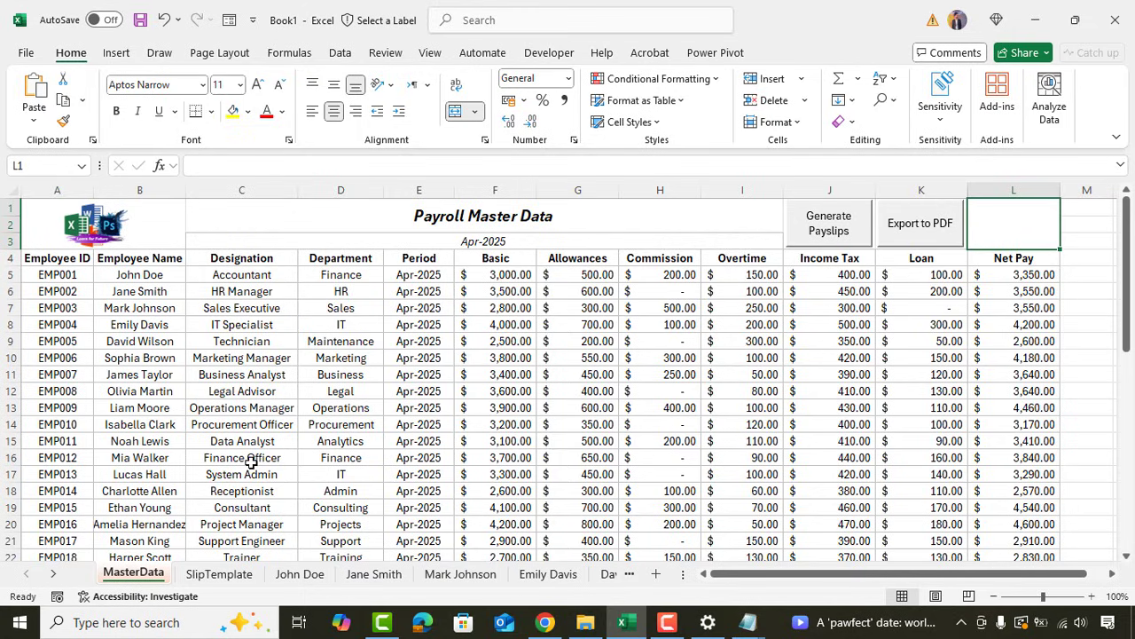
pyautogui.click(737, 630)
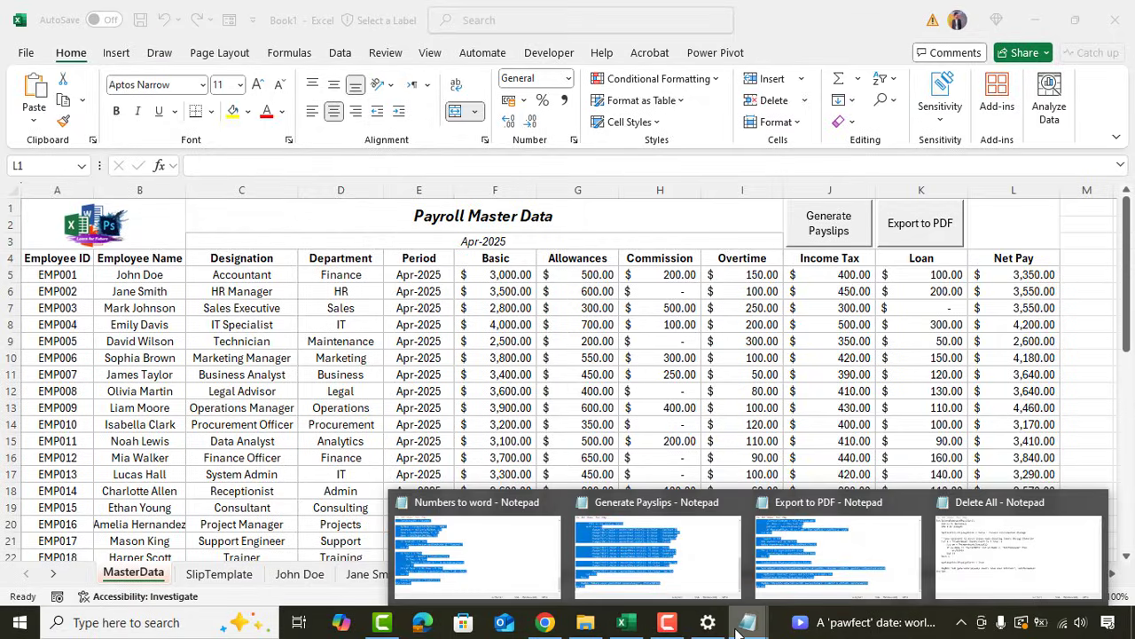
pyautogui.click(1018, 545)
pyautogui.hotkey('ctrl', 'a')
pyautogui.hotkey('ctrl', 'c')
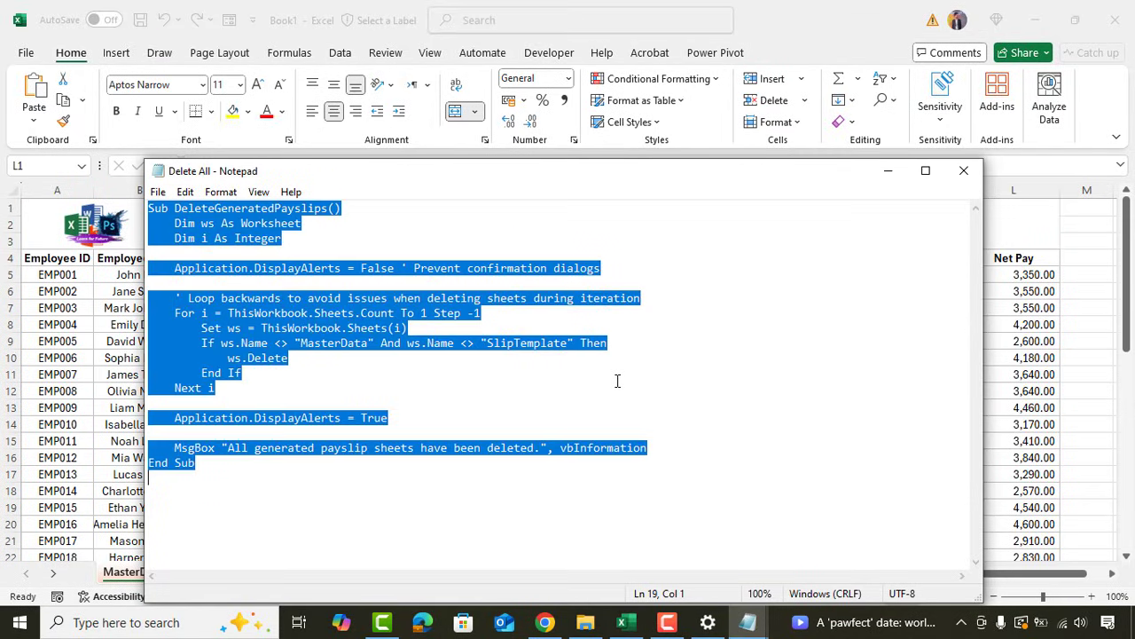
# - Paste the DeleteGeneratedPayslips macro into a new Module4 in the VBA editor
pyautogui.click(1101, 303)
pyautogui.hotkey('alt', 'F11')
pyautogui.click(125, 36)
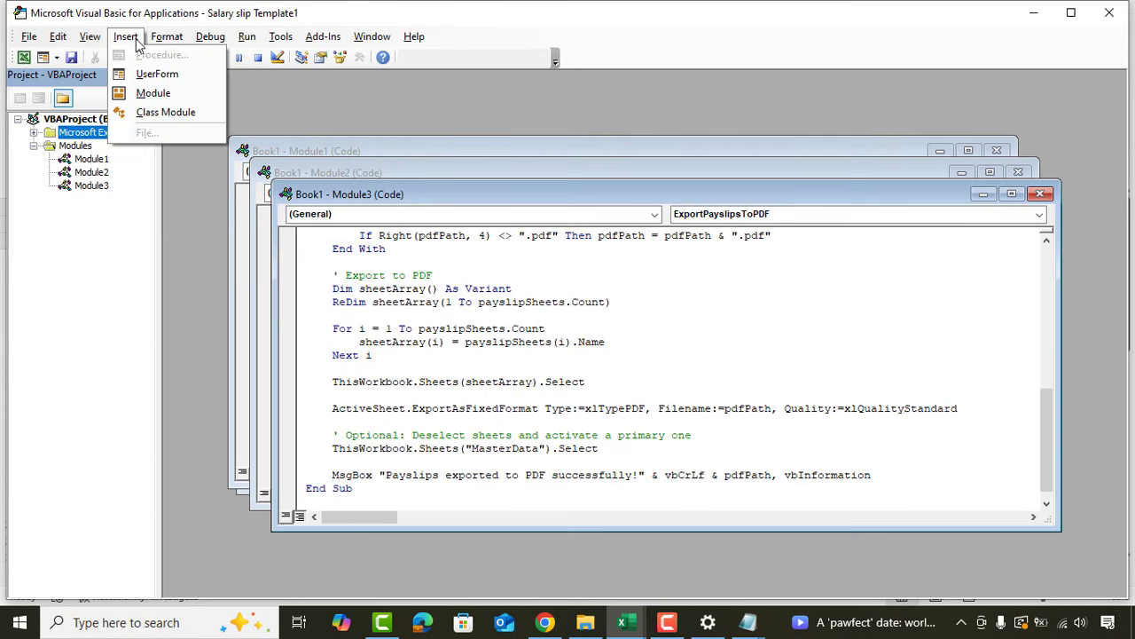
pyautogui.click(164, 94)
pyautogui.hotkey('ctrl', 'v')
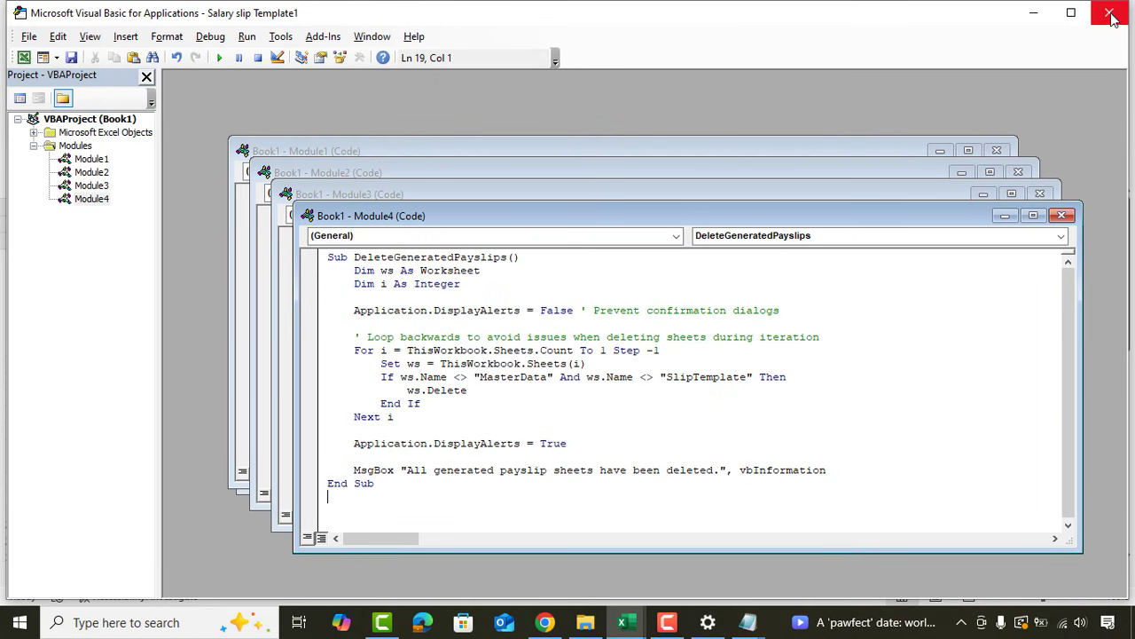
# - Duplicate the Export to PDF button into L1:L3 and relabel it 'Delete All'
pyautogui.click(1109, 12)
pyautogui.keyDown('ctrl'); pyautogui.click(920, 224); pyautogui.keyUp('ctrl')
pyautogui.moveTo(920, 223); pyautogui.dragTo(1013, 223)
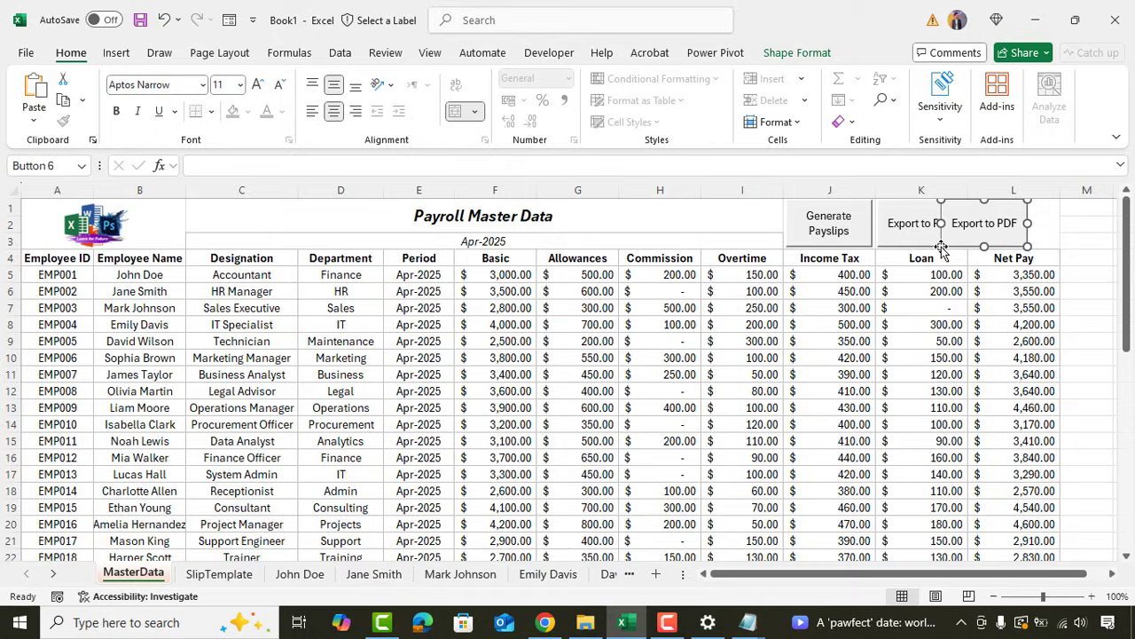
pyautogui.click(1004, 230)
pyautogui.hotkey('ctrl', 'a')
pyautogui.press('BackSpace')
pyautogui.write('elete All')
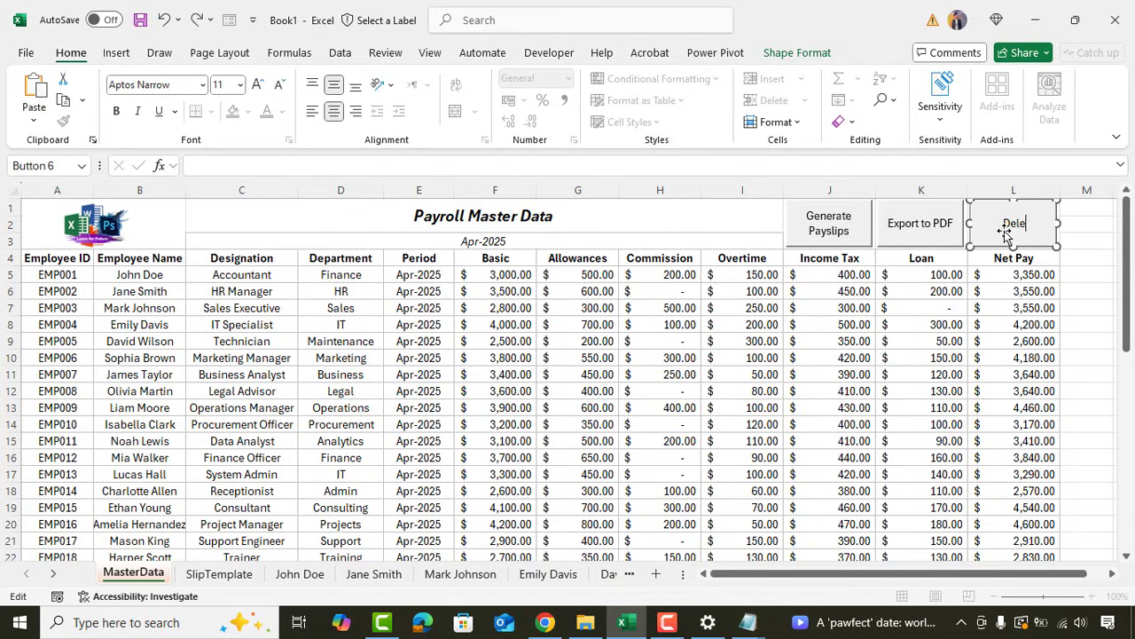
pyautogui.click(1072, 259)
# - Assign the payslip deletion macro to the Delete All button
pyautogui.rightClick(1011, 229)
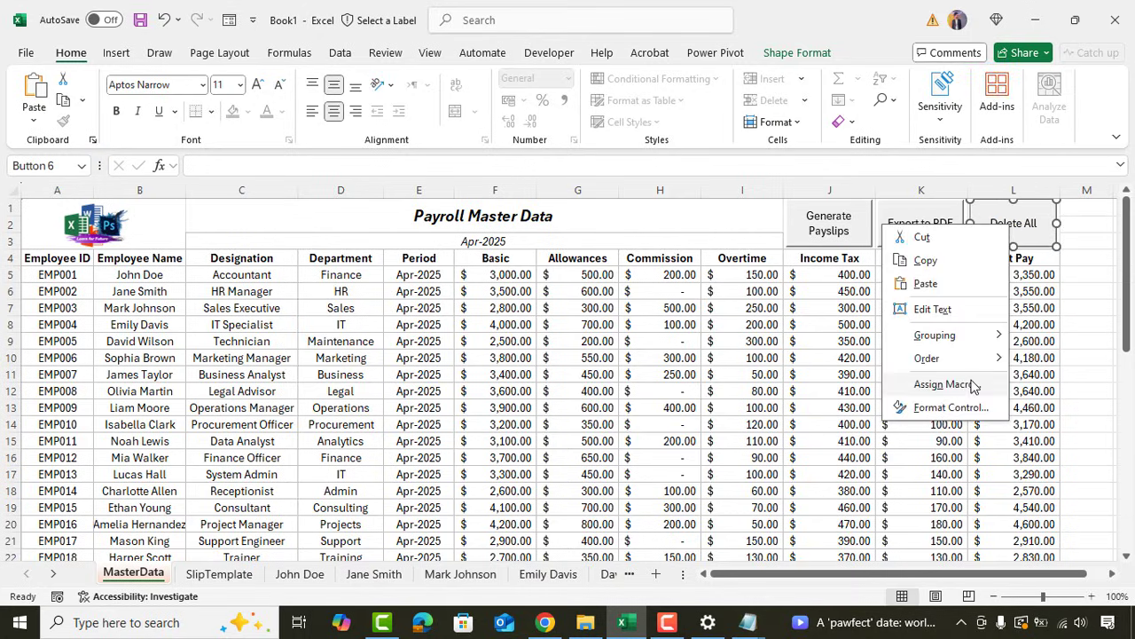
pyautogui.click(942, 384)
pyautogui.click(922, 213)
pyautogui.click(1015, 501)
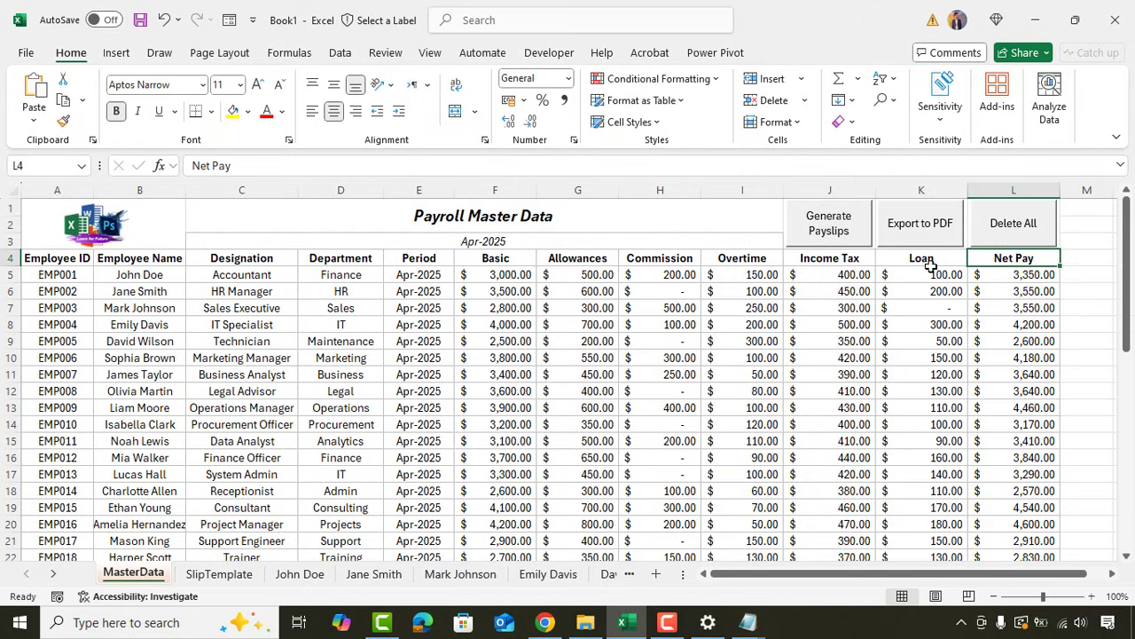
# - Run Delete All to remove every generated payslip sheet and dismiss the confirmation
pyautogui.click(1011, 231)
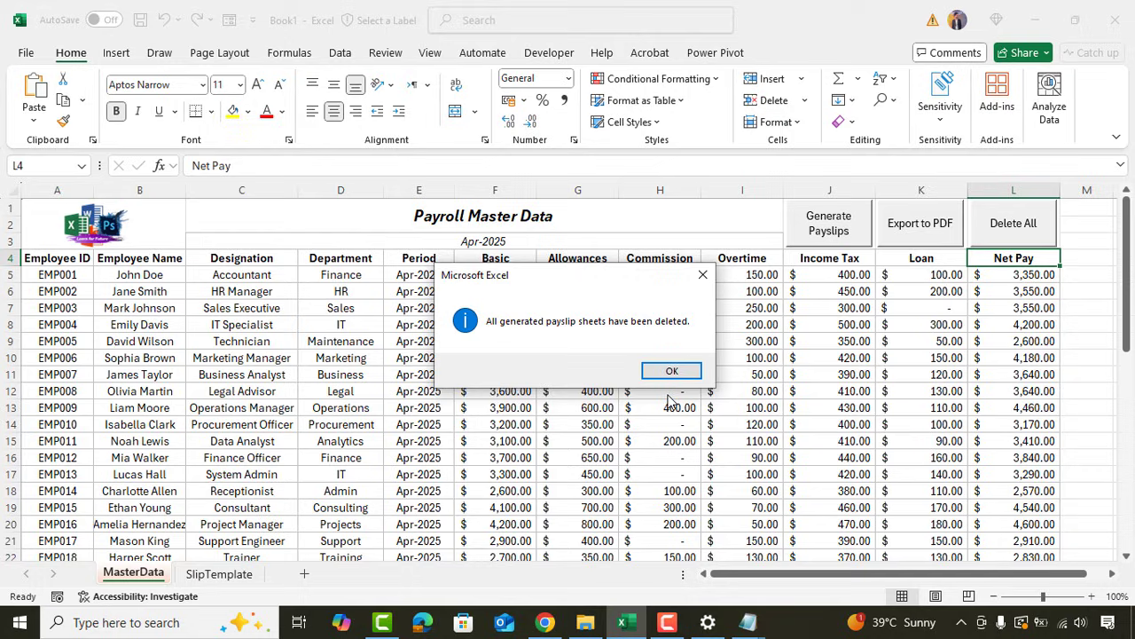
pyautogui.click(671, 371)
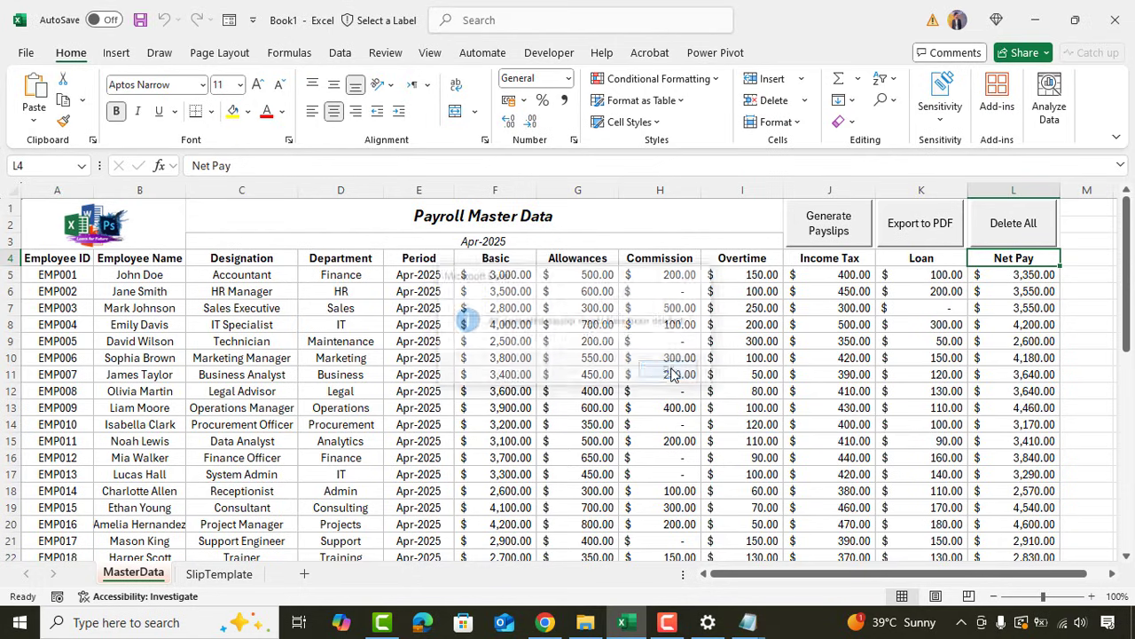